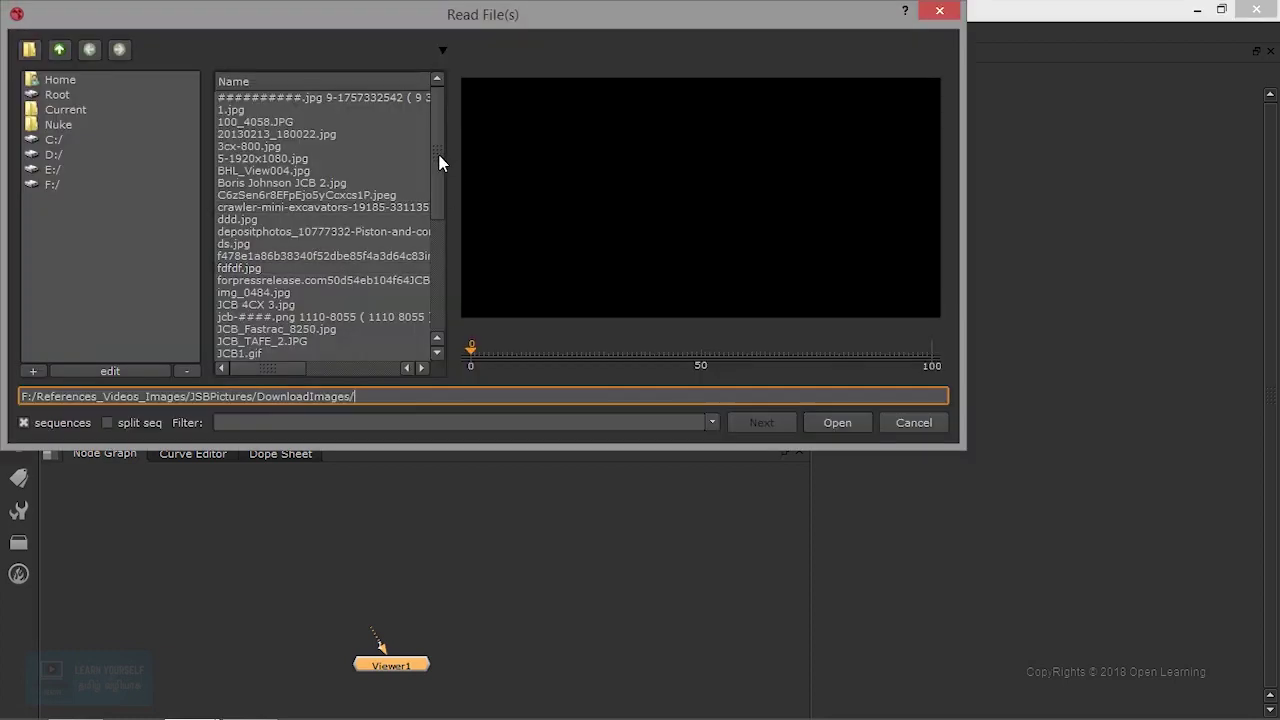
Load Render.1.exr from the MosquitoeRobotProject FinalRender folder as a Read node.
scroll(426, 239, "down", 5)
left_click(426, 243)
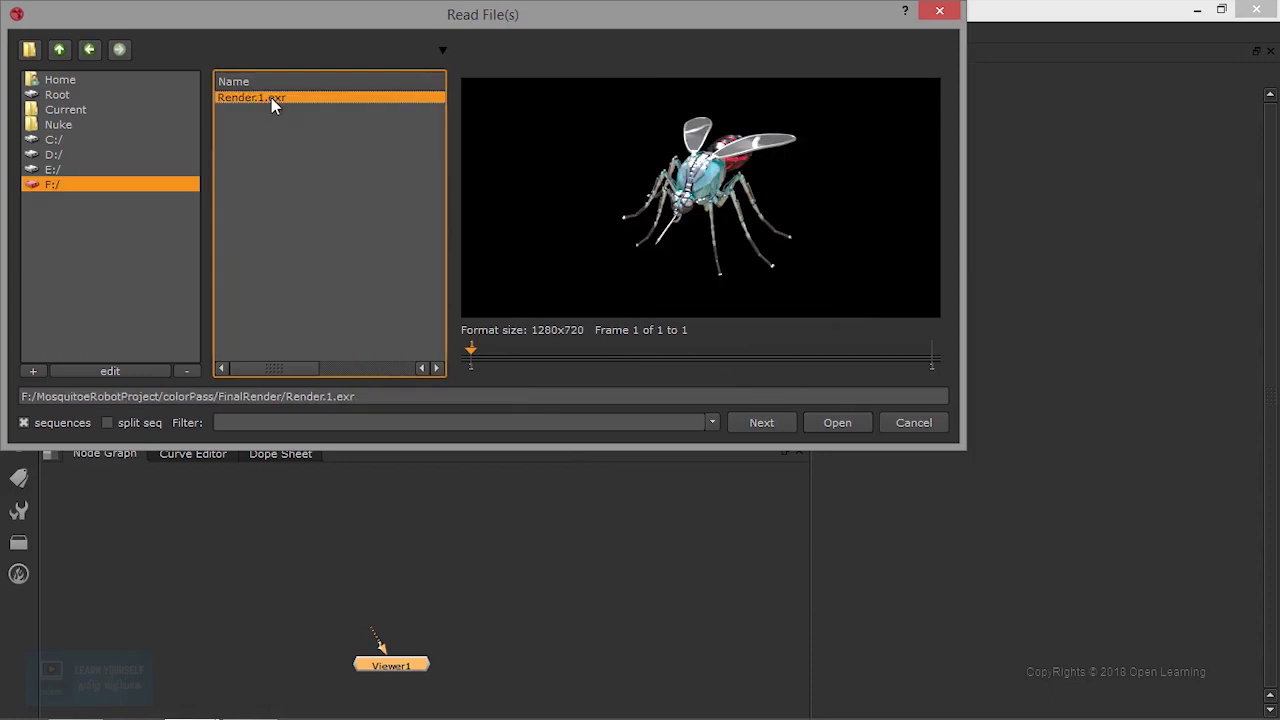
left_click(836, 423)
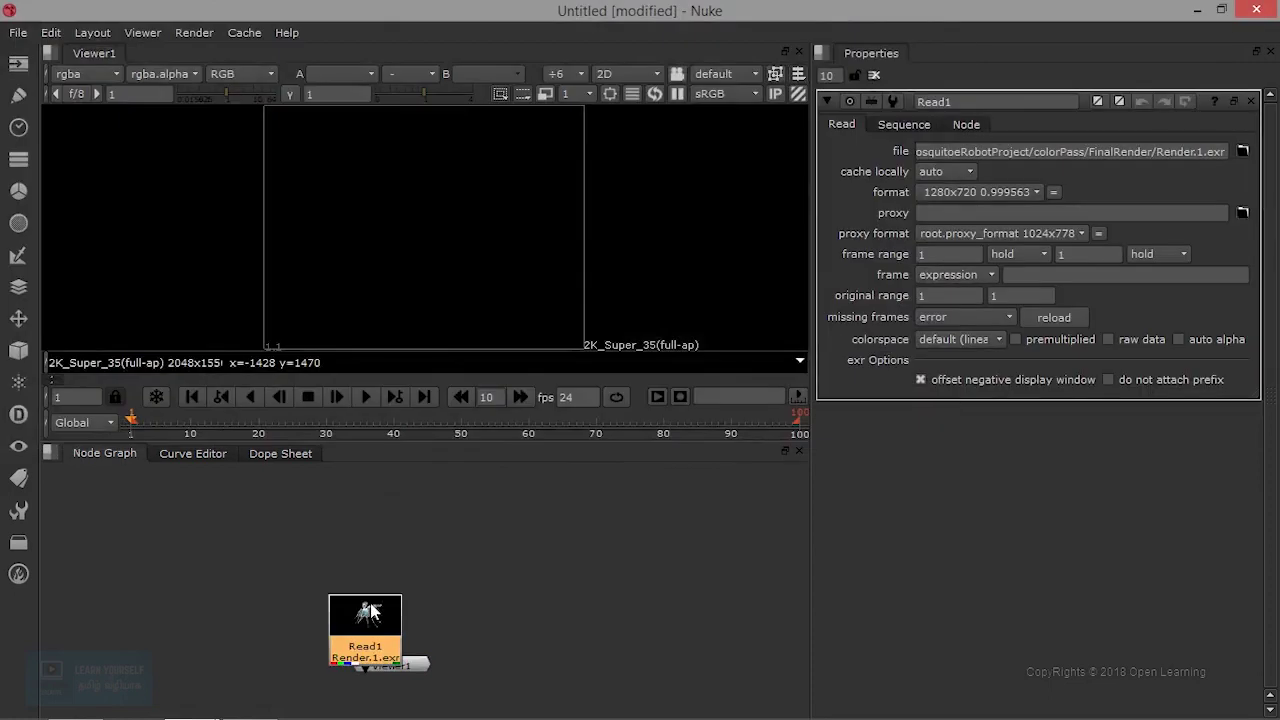
Connect Read1 to Viewer1 and display the mosquito render.
left_click_drag(370, 612, 318, 525)
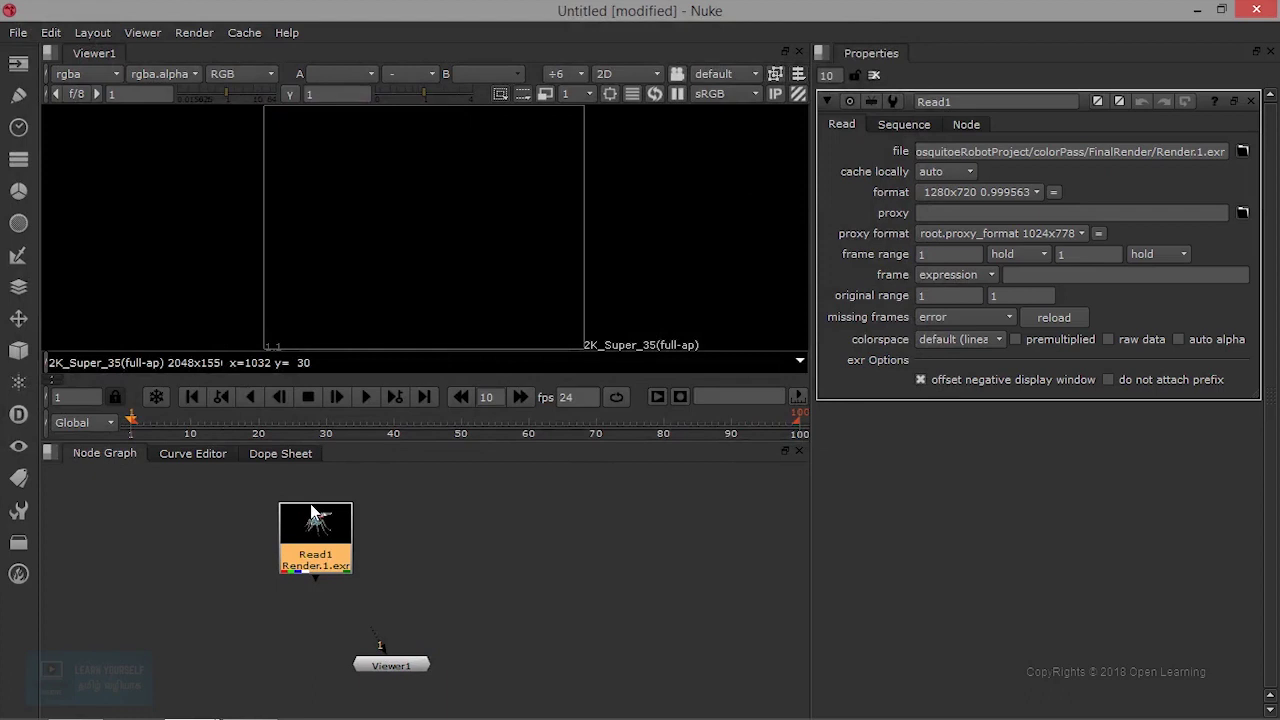
left_click_drag(326, 541, 328, 532)
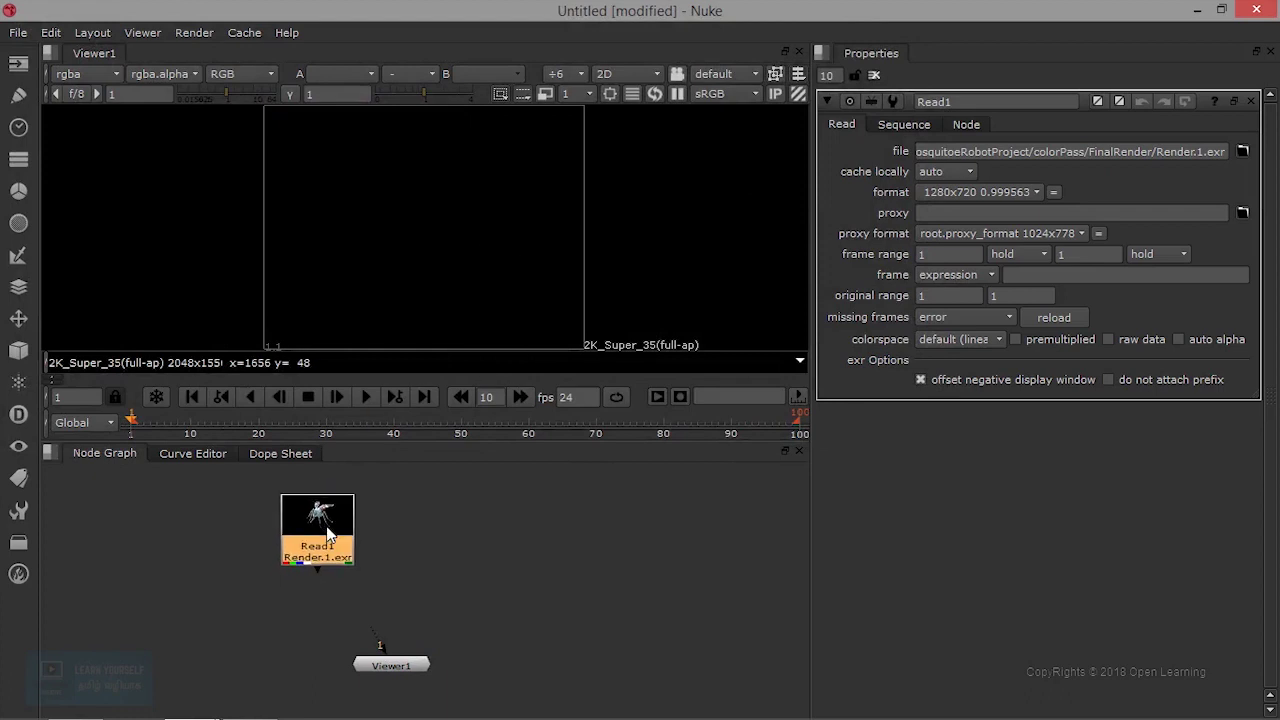
key("1")
scroll(451, 257, "up", 3)
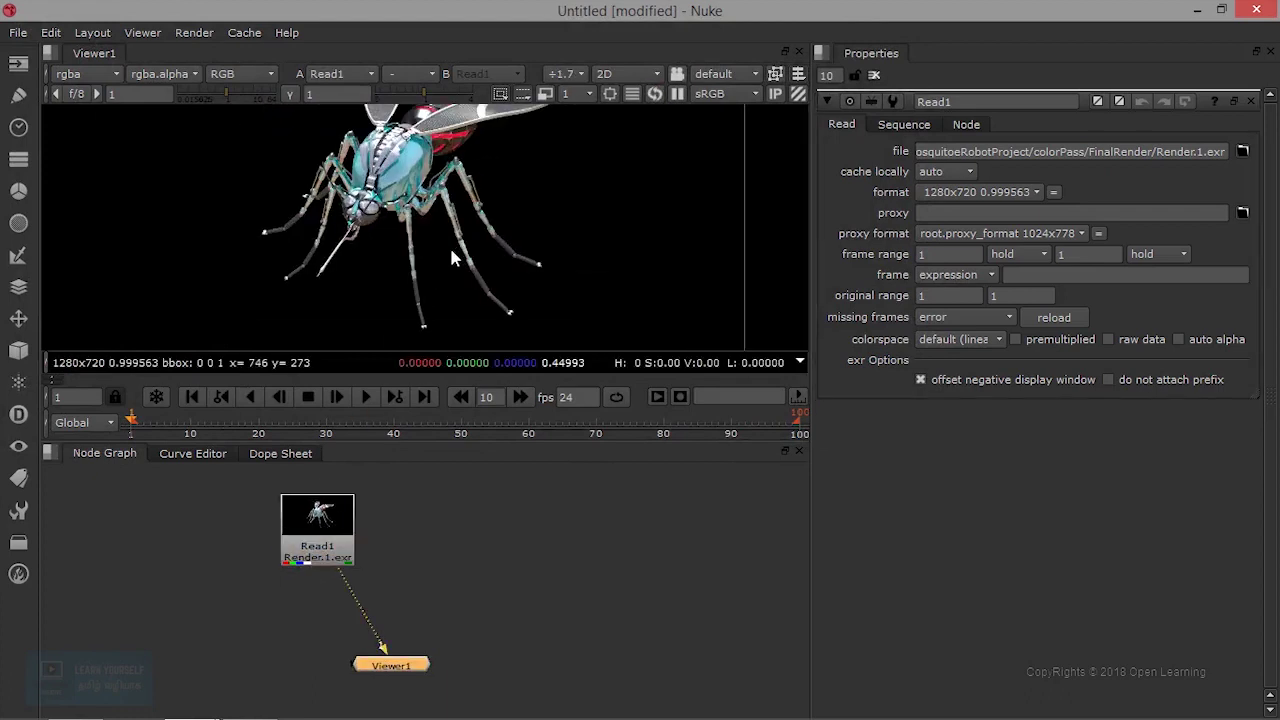
scroll(337, 276, "down", 2)
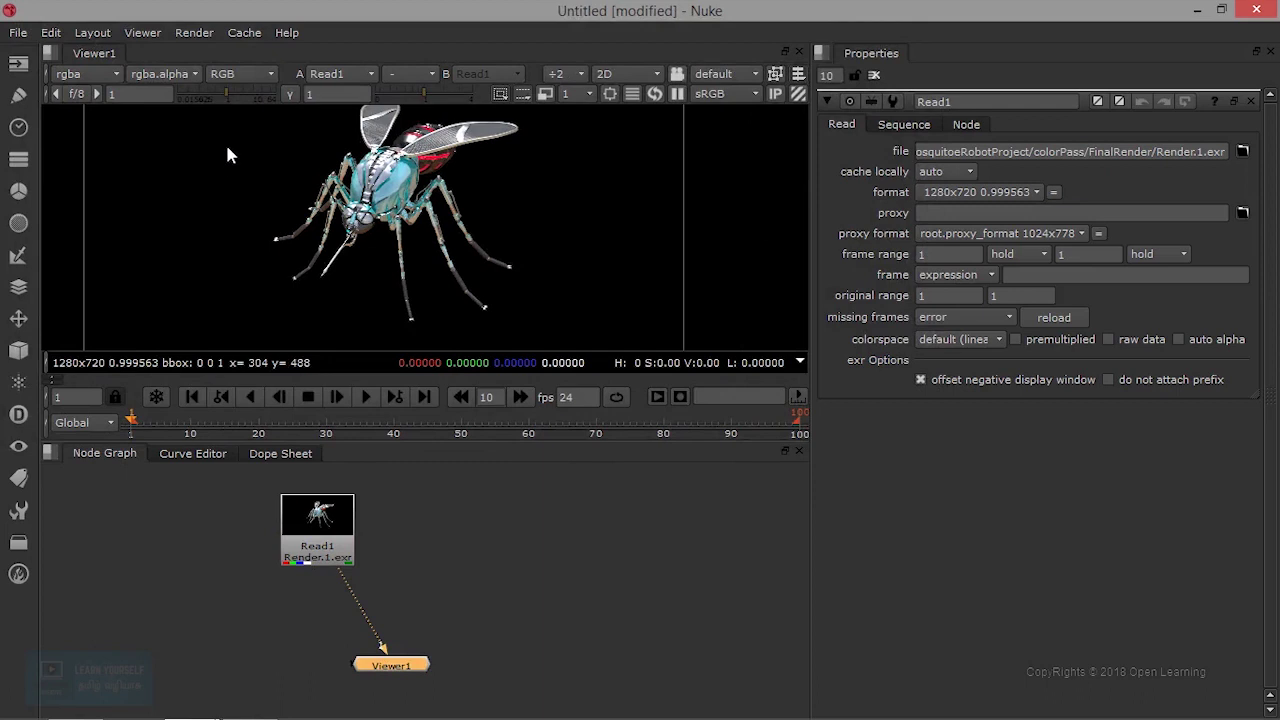
Check the render's alpha channel, then return the viewer to RGB and move Read1 aside.
left_click(263, 75)
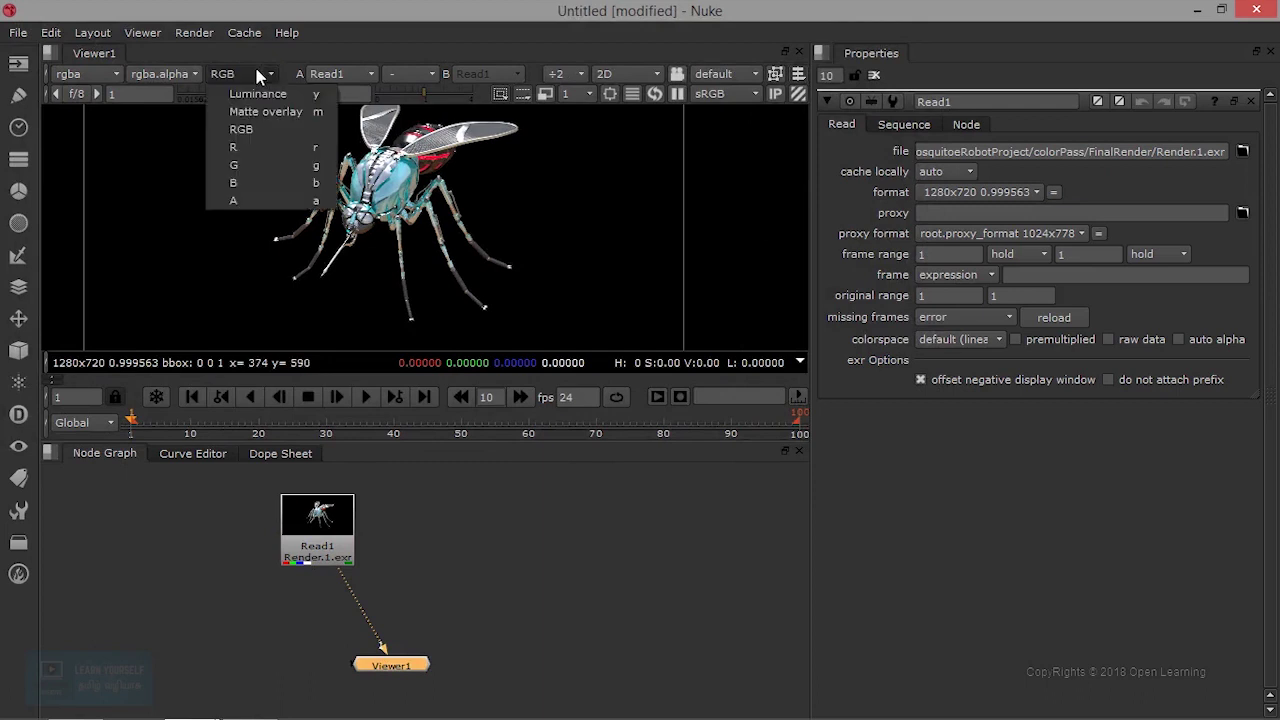
left_click(256, 200)
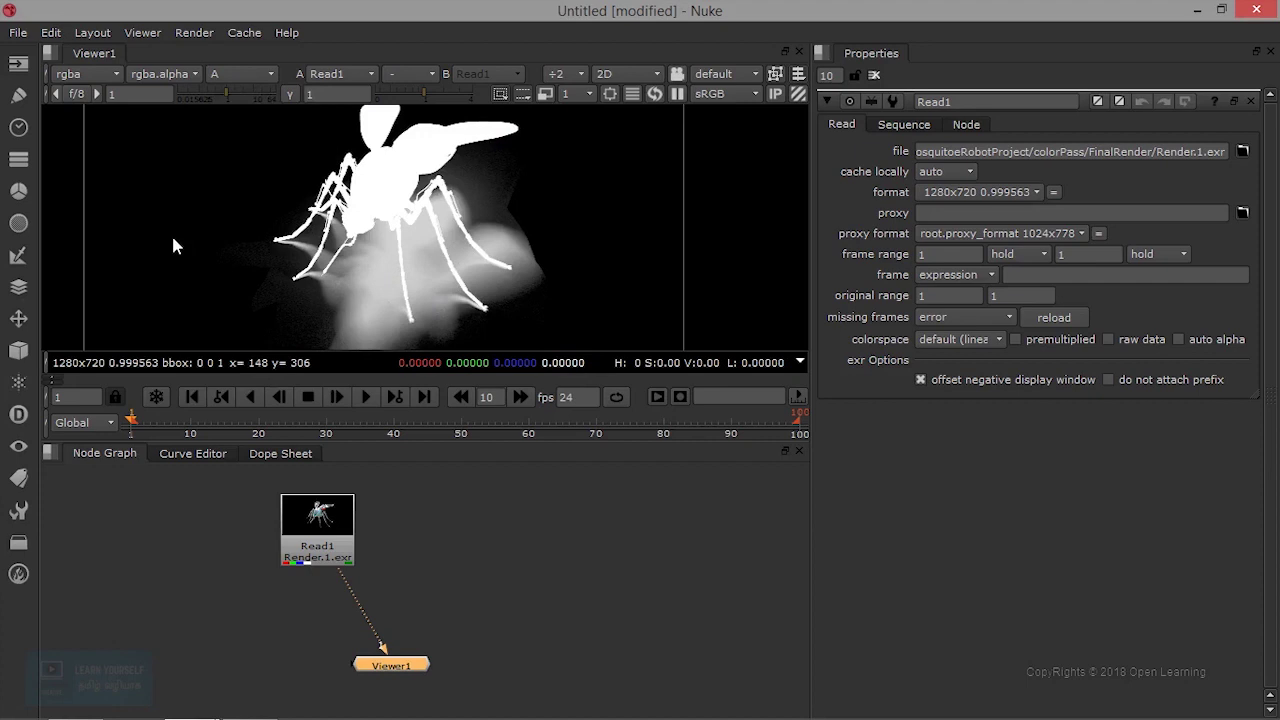
left_click(239, 76)
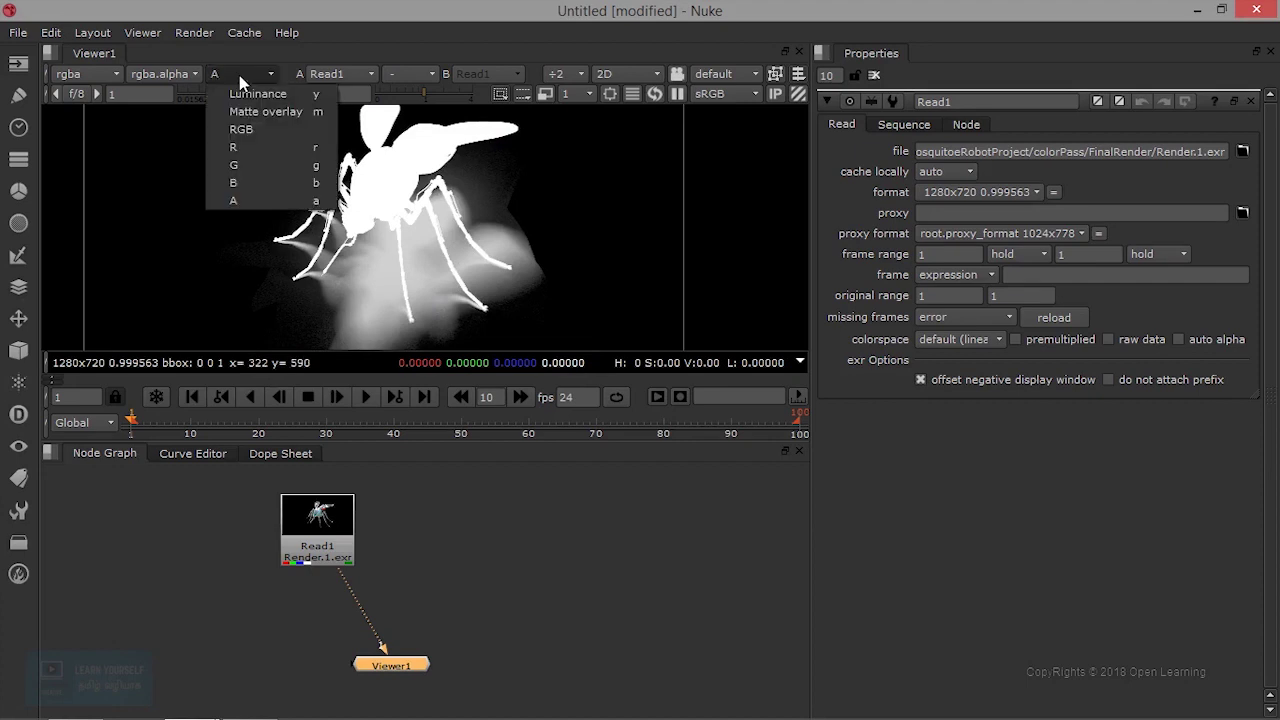
left_click(249, 129)
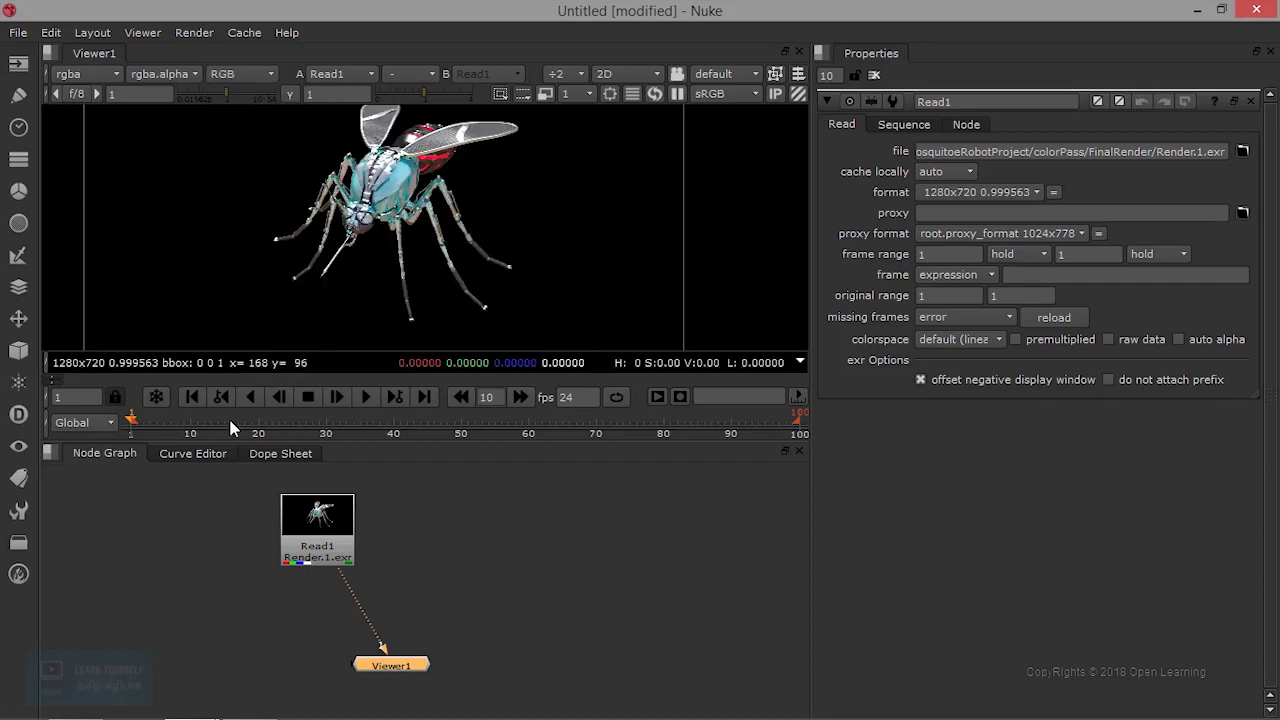
left_click_drag(315, 545, 270, 584)
left_click(391, 560)
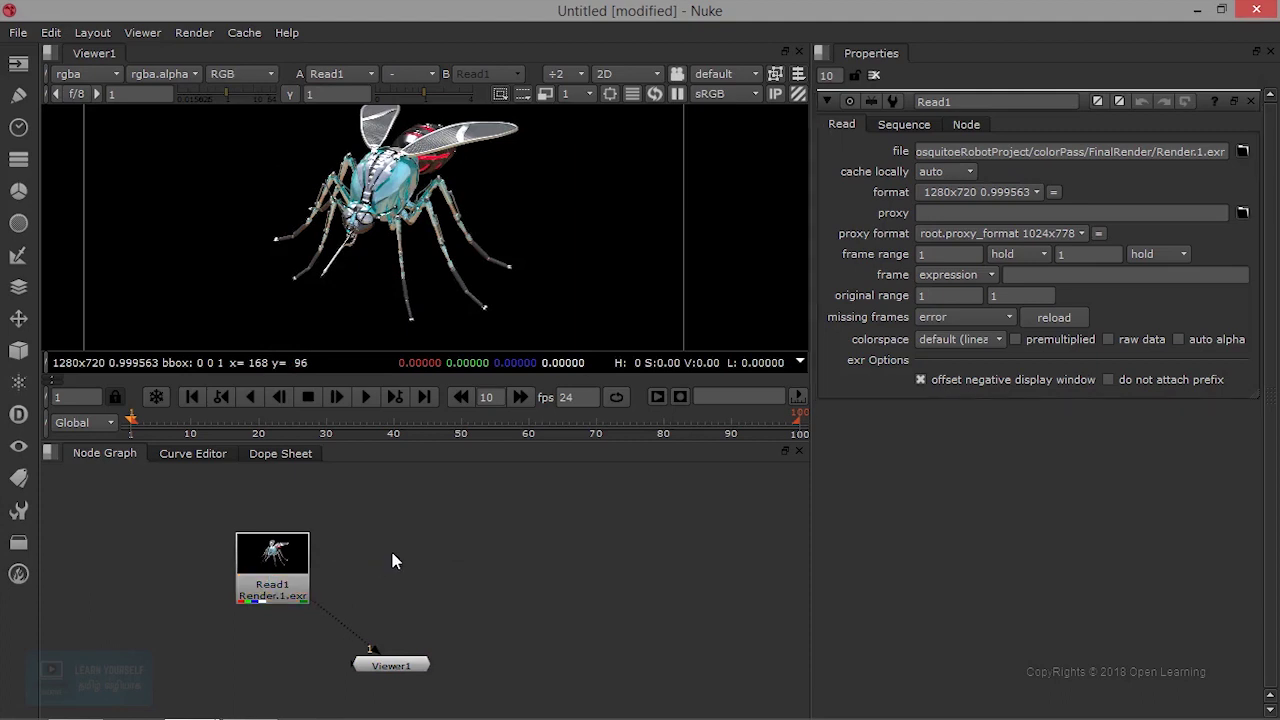
Read background_image.jpg from the MosquitoeRobotProject folder as Read2.
key("r")
left_click_drag(204, 285, 256, 184)
left_click(110, 217)
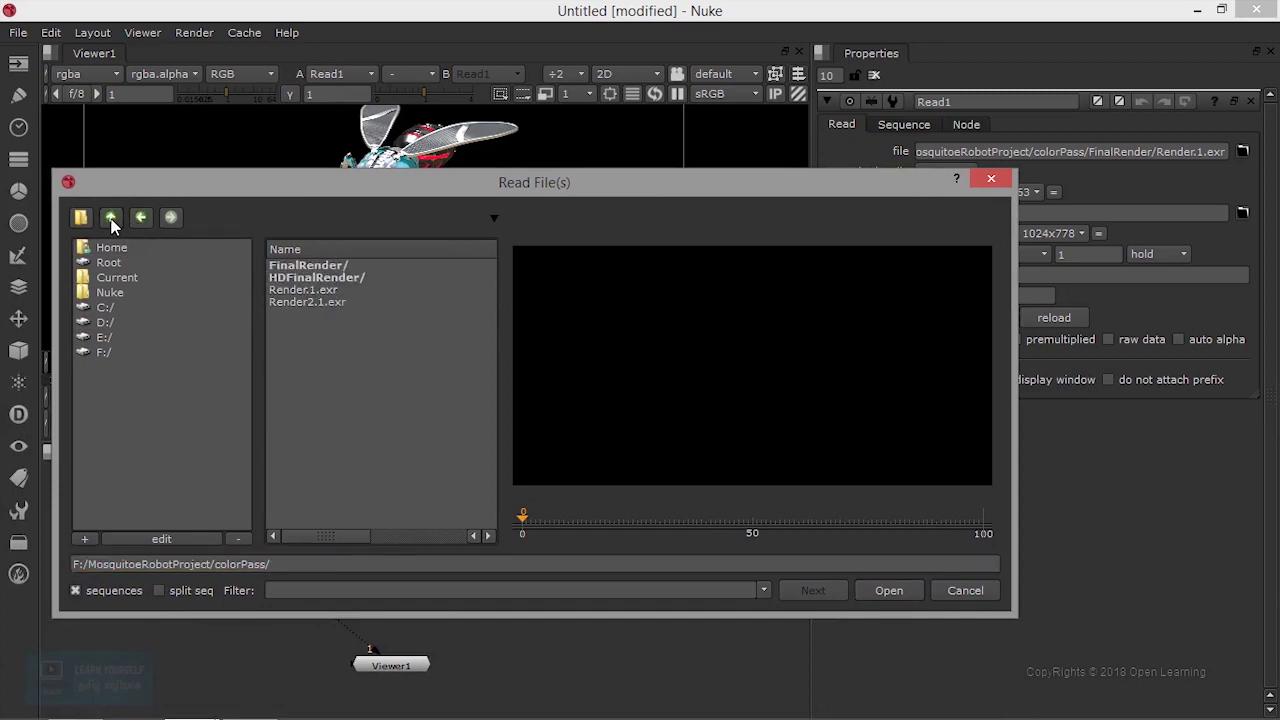
left_click(114, 221)
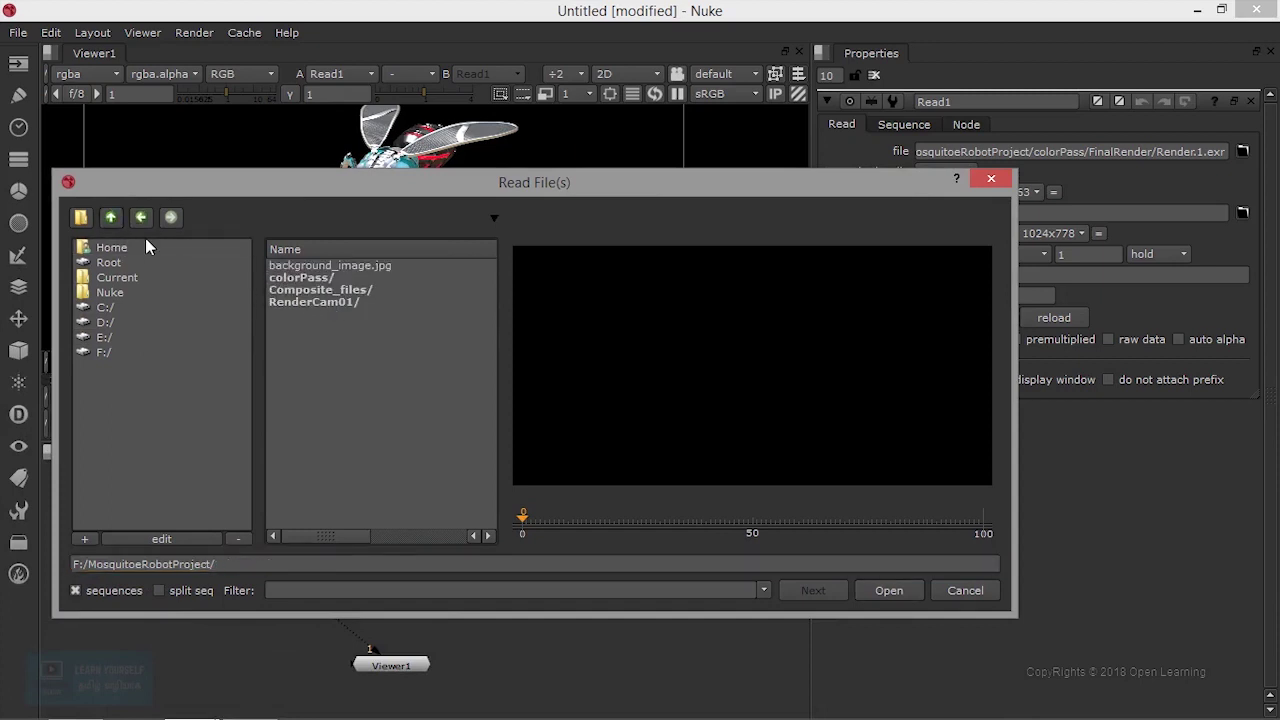
left_click(330, 265)
left_click(888, 590)
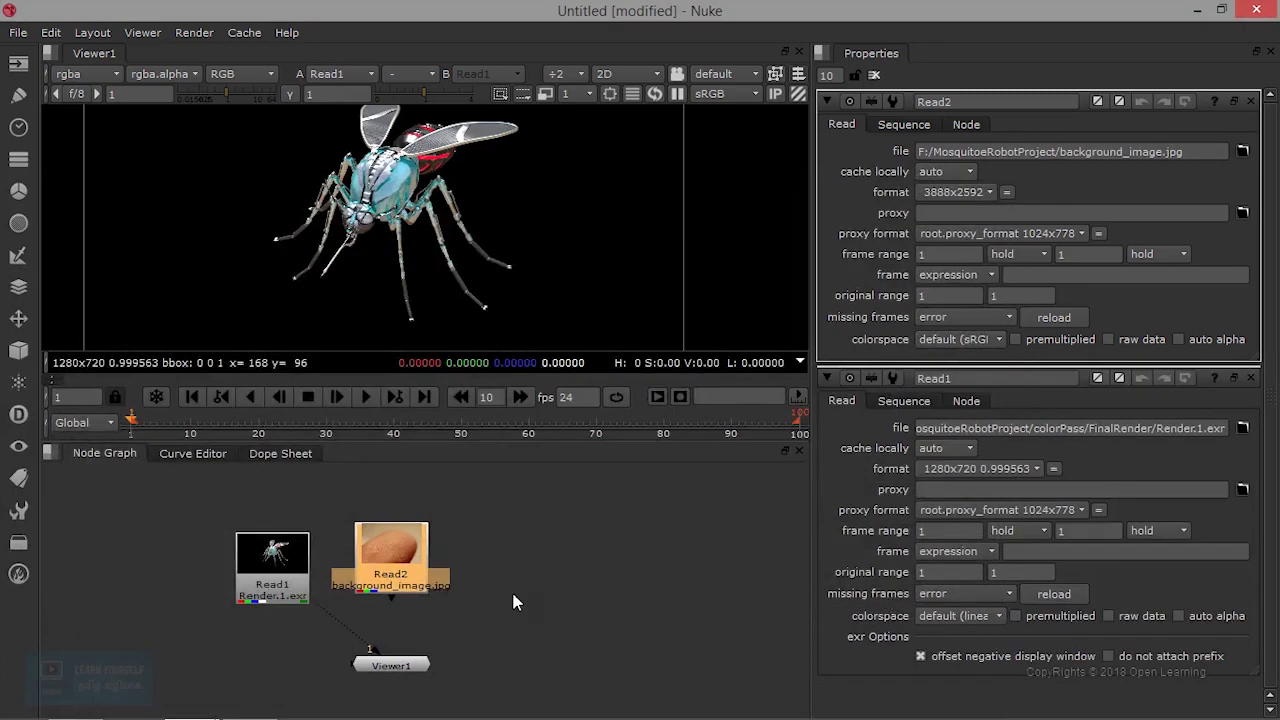
Arrange Read1 and Read2 side by side, view the fingertip photo, and add a Merge node.
left_click_drag(377, 561, 420, 552)
left_click_drag(244, 565, 252, 528)
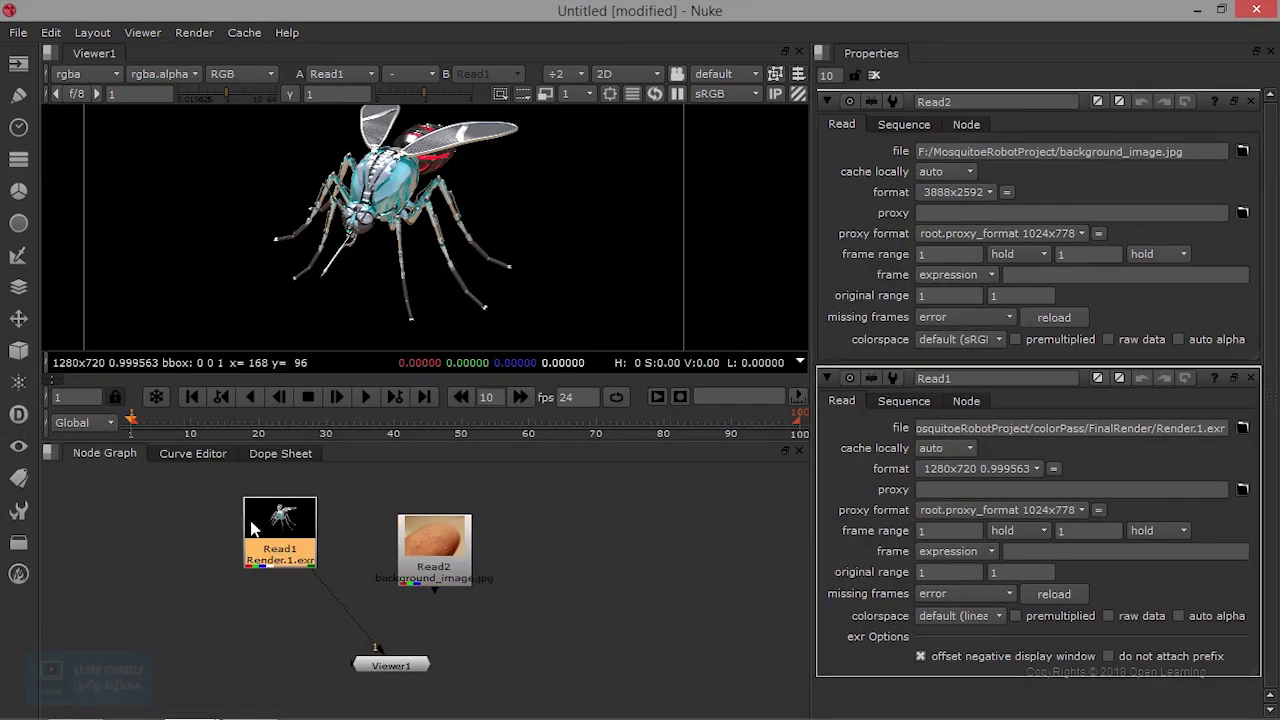
left_click(443, 548)
key("1")
left_click_drag(440, 548, 421, 553)
left_click(283, 543)
key("1")
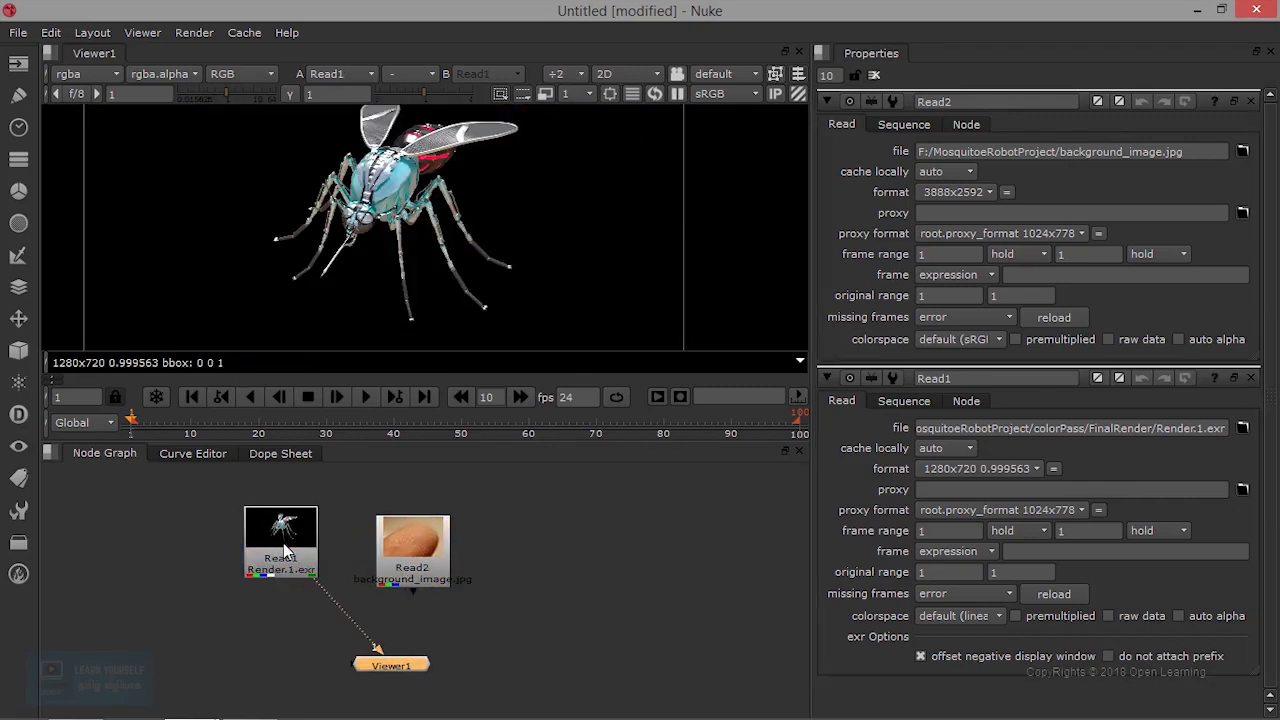
left_click(412, 545)
left_click_drag(412, 545, 412, 533)
key("1")
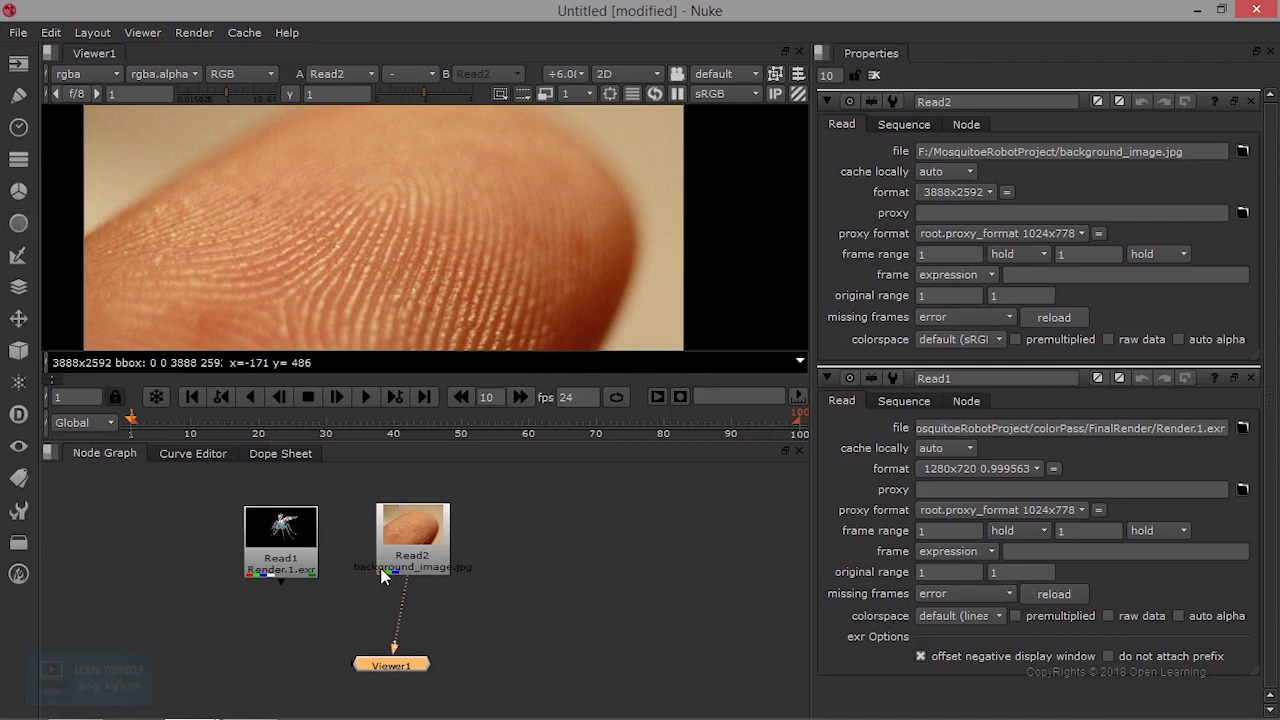
key("m")
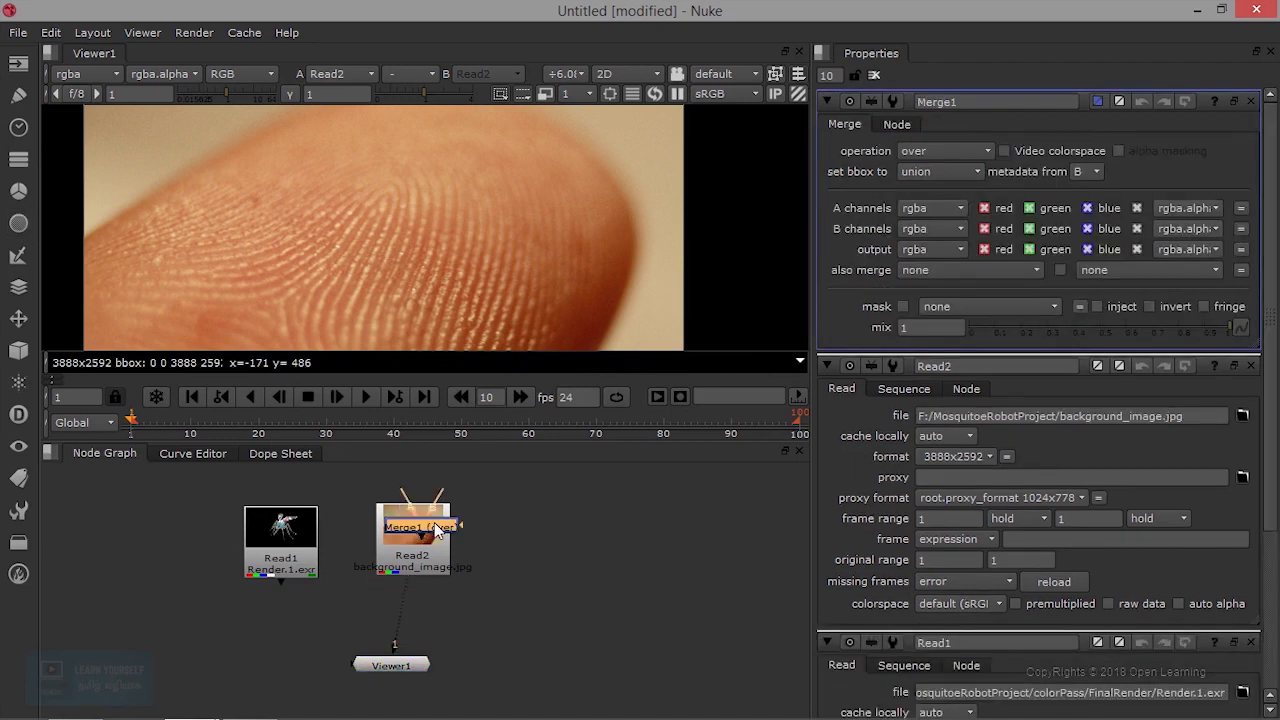
Wire Merge1 with Read1 as A and Read2 as B, and view the composite.
left_click(362, 630)
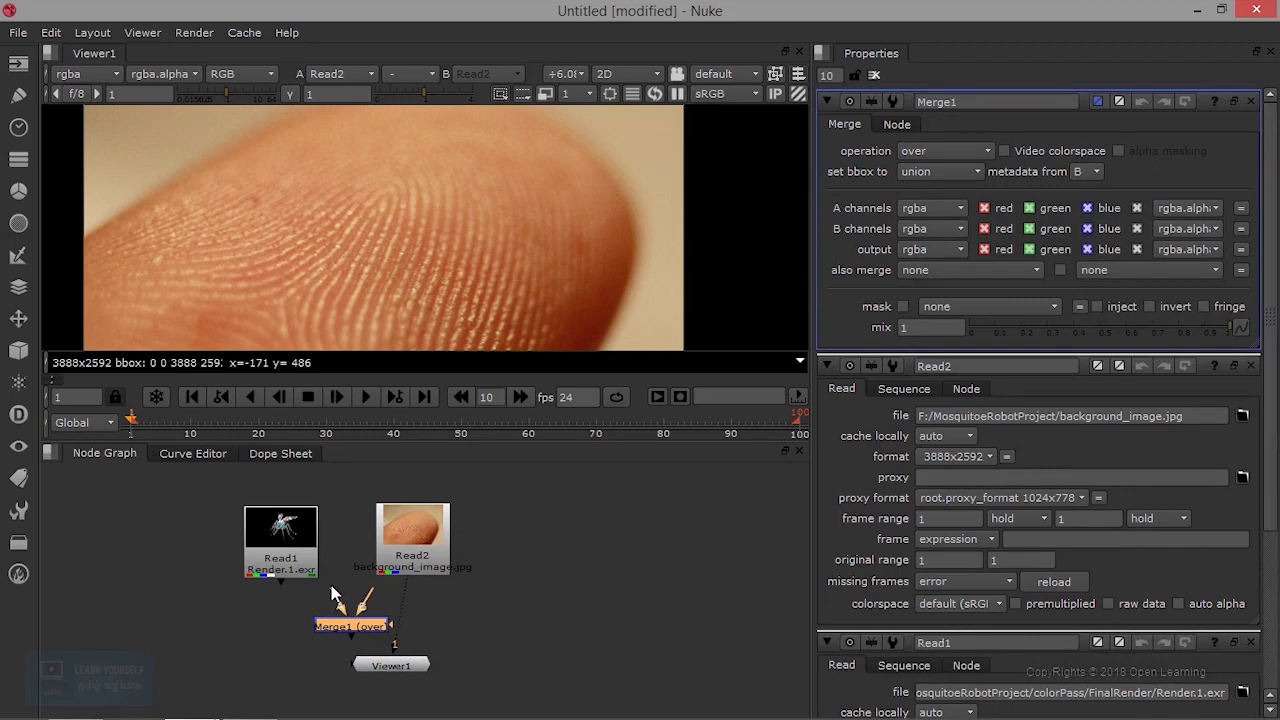
left_click_drag(330, 594, 286, 545)
left_click_drag(407, 562, 410, 560)
key("1")
Sample pixel colour values on the fingertip image in the viewer.
scroll(247, 318, "up", 5)
scroll(247, 318, "down", 3)
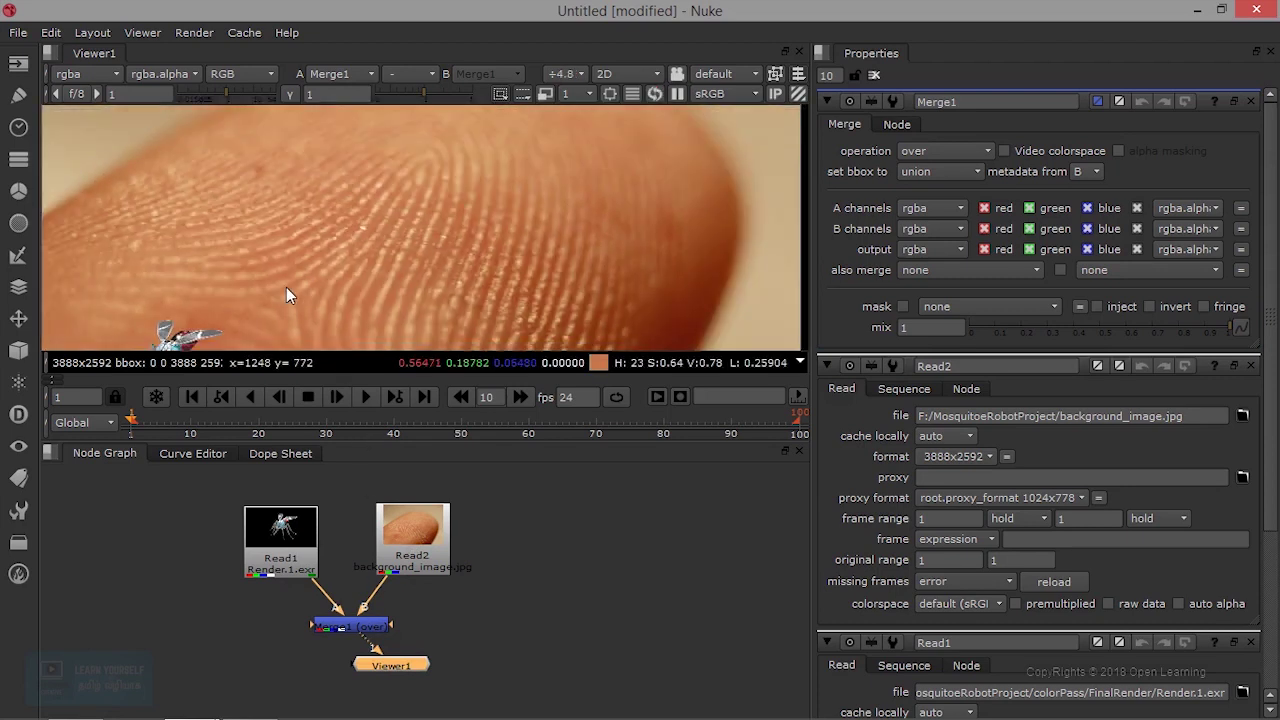
right_click(283, 285)
left_click(241, 307)
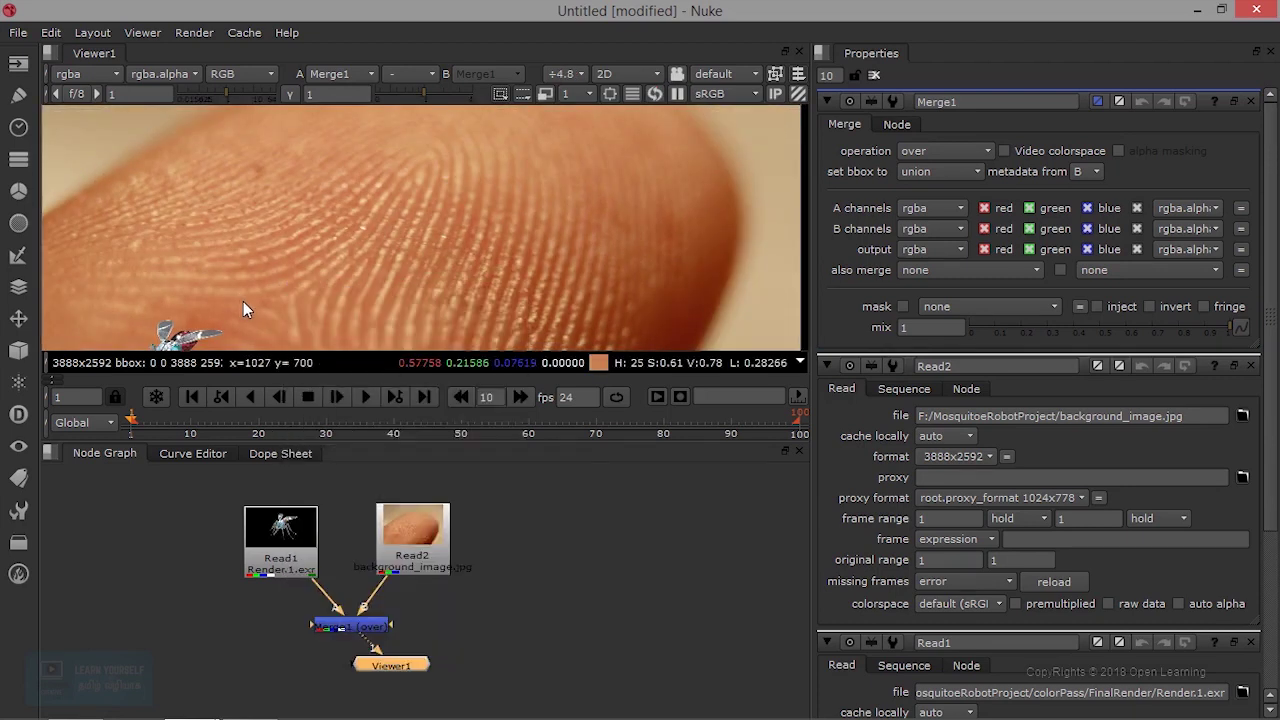
right_click(275, 280)
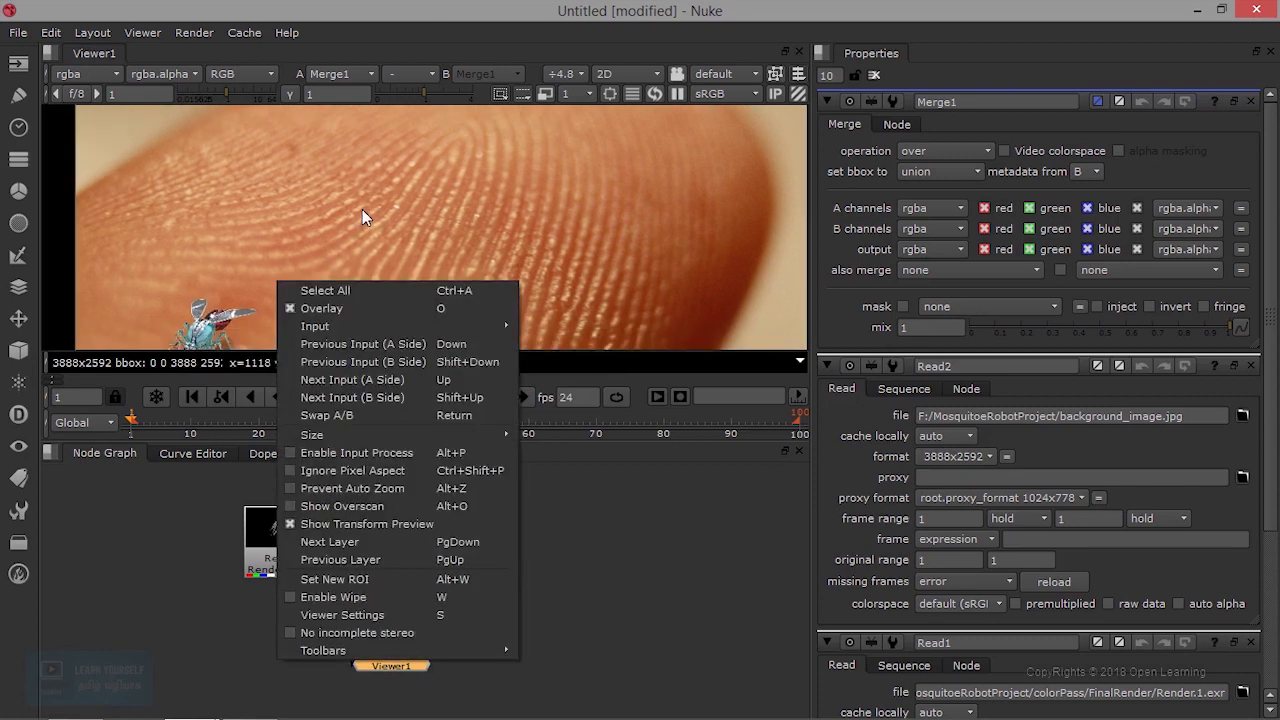
left_click(362, 212)
right_click(261, 228)
left_click(296, 196)
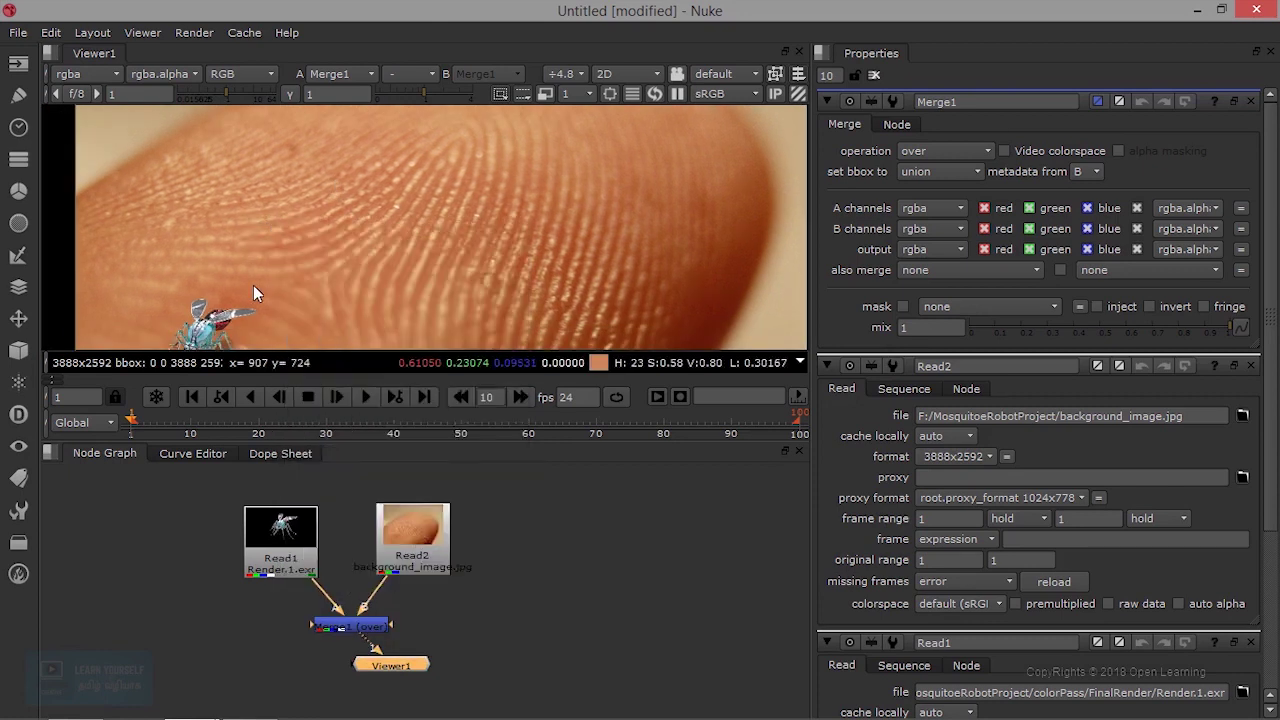
scroll(259, 281, "up", 2)
left_click_drag(252, 290, 302, 244, "ctrl+shift")
middle_click_drag(265, 297, 249, 237)
scroll(423, 258, "down", 3)
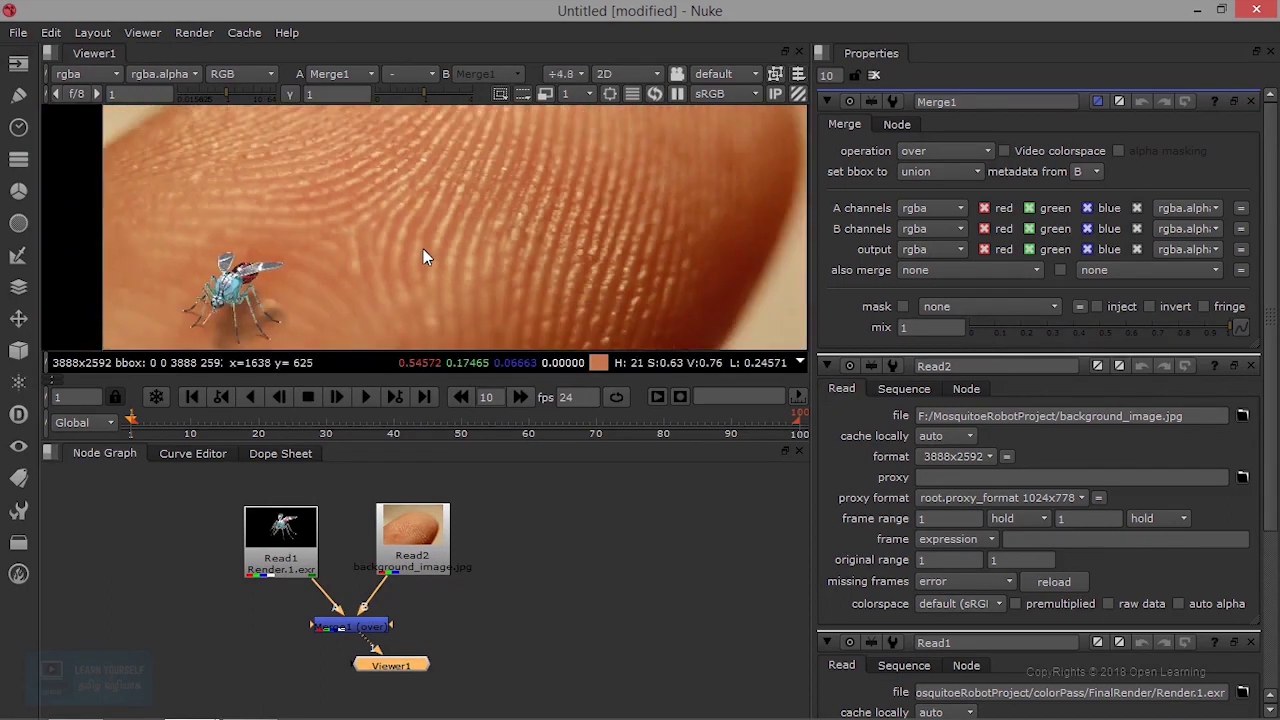
scroll(396, 253, "down", 1)
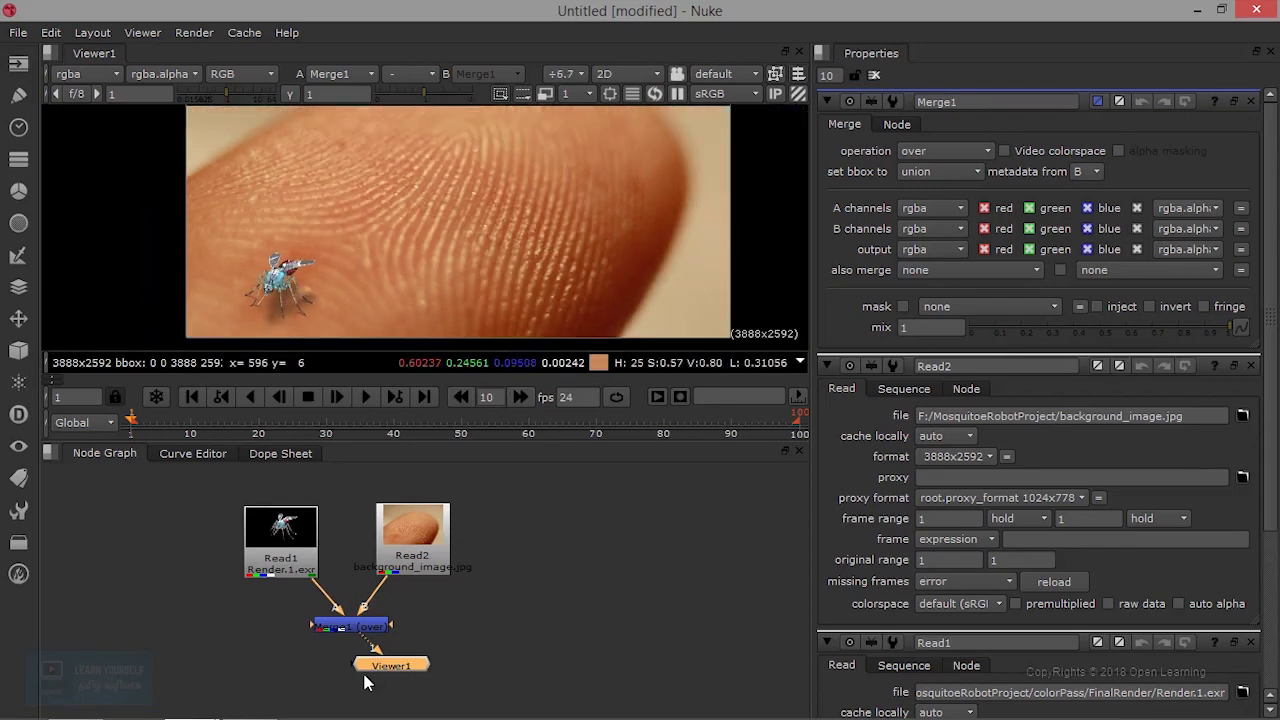
Move Read1, Read2 and Merge1 higher and closer together in the graph.
left_click_drag(352, 636, 319, 622)
left_click_drag(281, 535, 266, 513)
left_click_drag(417, 527, 392, 495)
left_click_drag(345, 625, 338, 600)
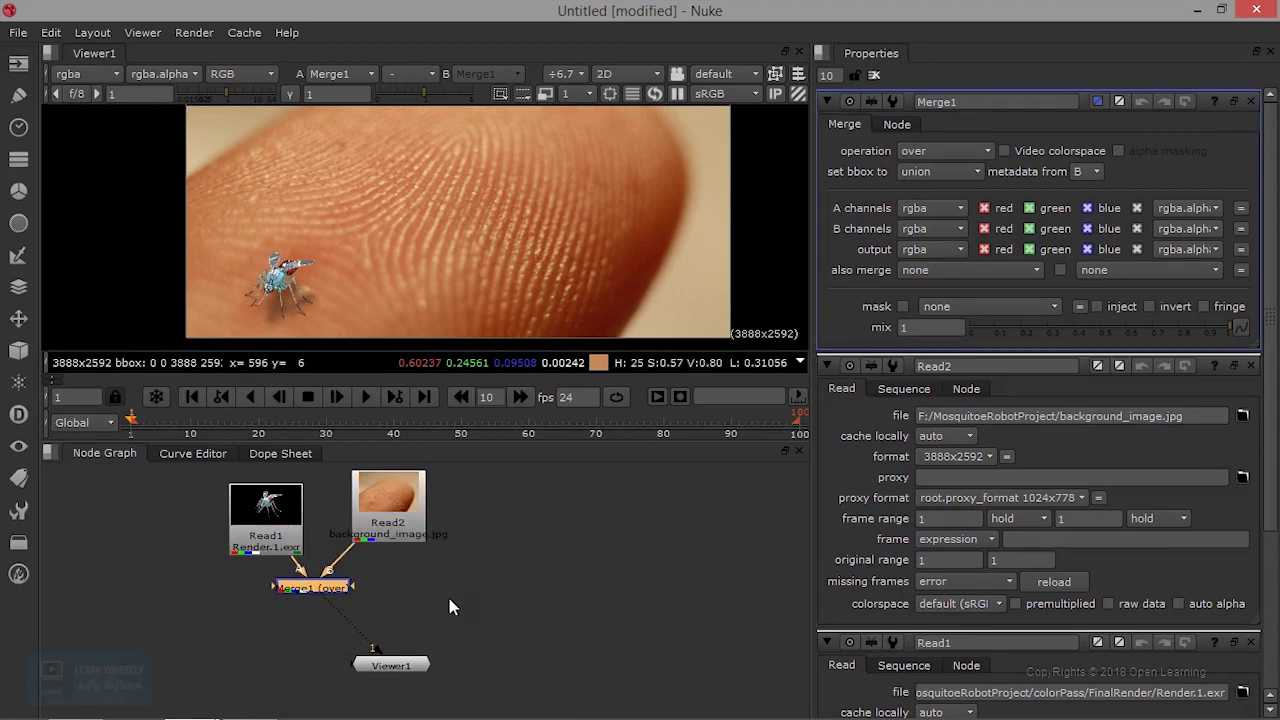
Create a Transform1 node and place it in the node graph.
key("Tab")
type("tran")
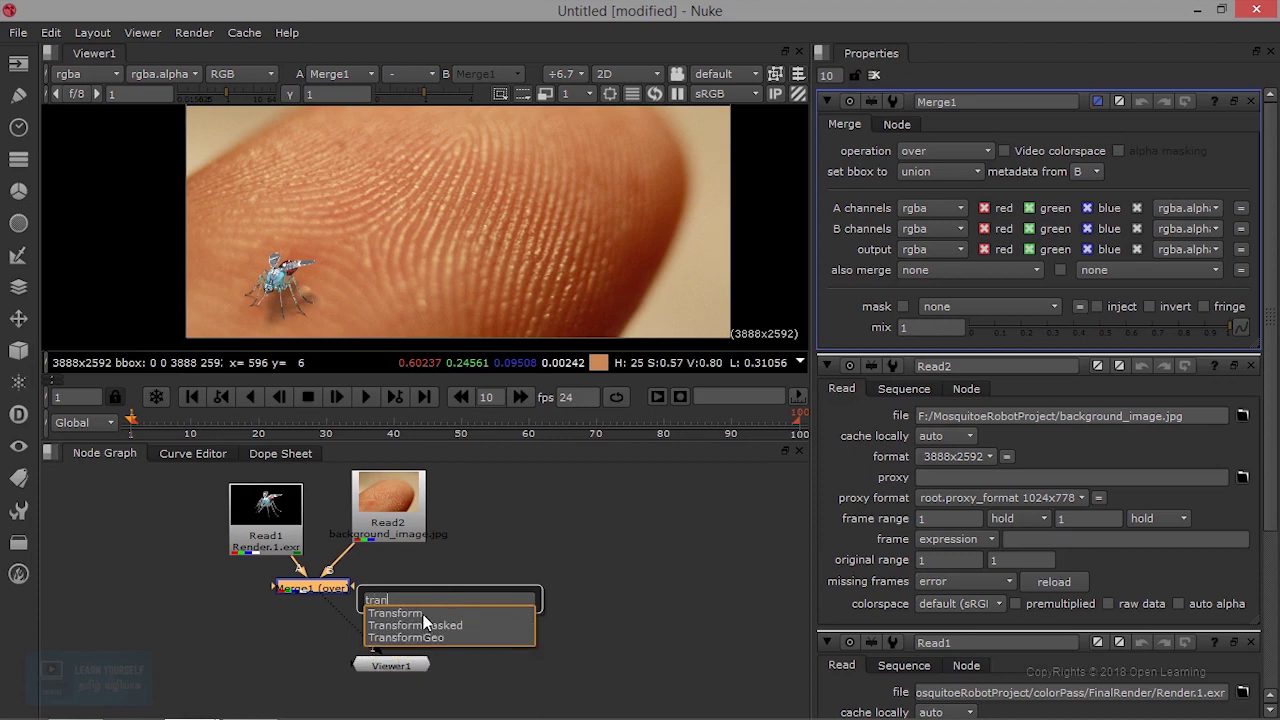
key("Escape")
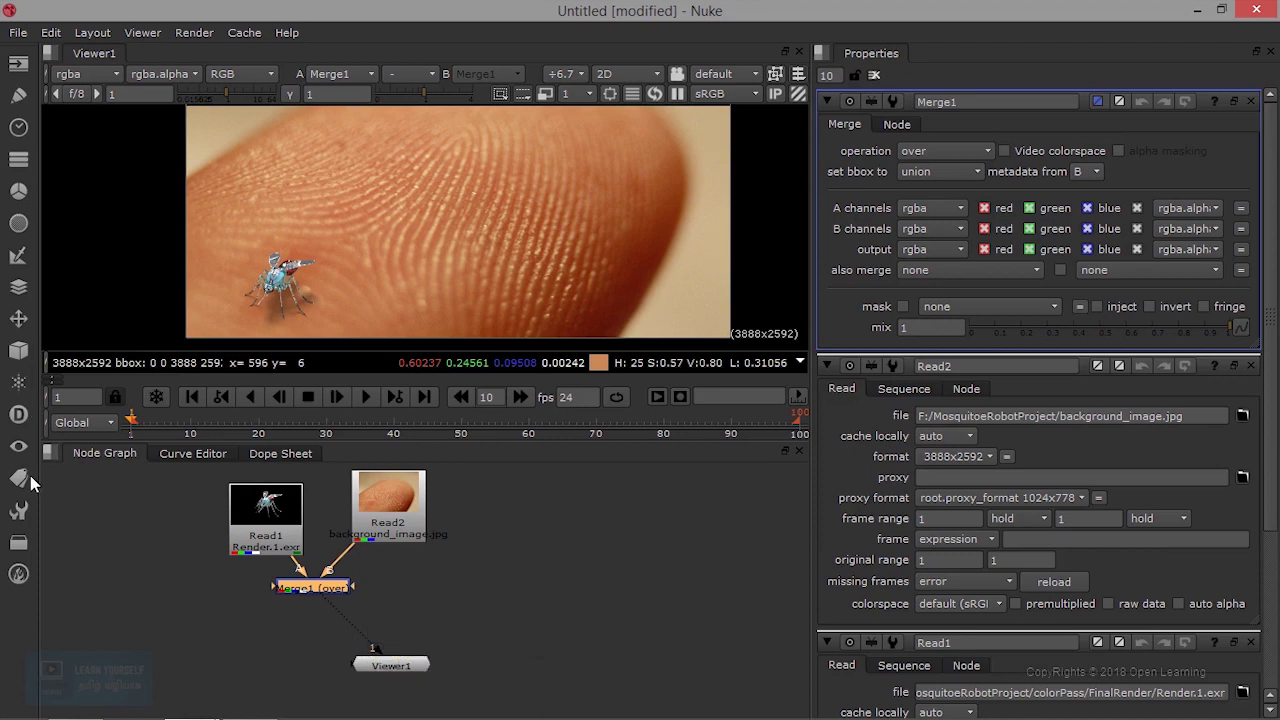
key("t")
left_click_drag(340, 614, 354, 636)
left_click_drag(284, 519, 263, 505)
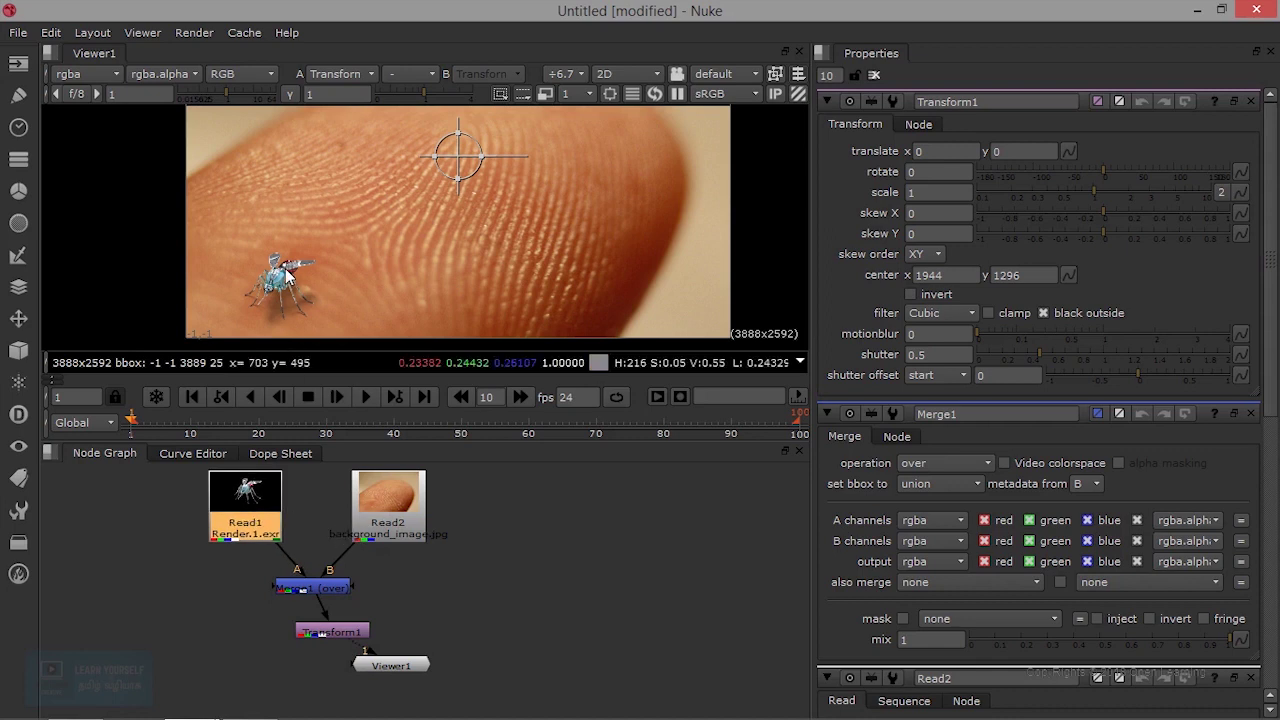
mouse_move(352, 640)
middle_mouse_down()
mouse_move(315, 643)
mouse_move(366, 621)
middle_mouse_up()
Reconnect Viewer1 to Merge1 and drop Transform1 onto the Read1-to-Merge1 pipe.
left_click(375, 624)
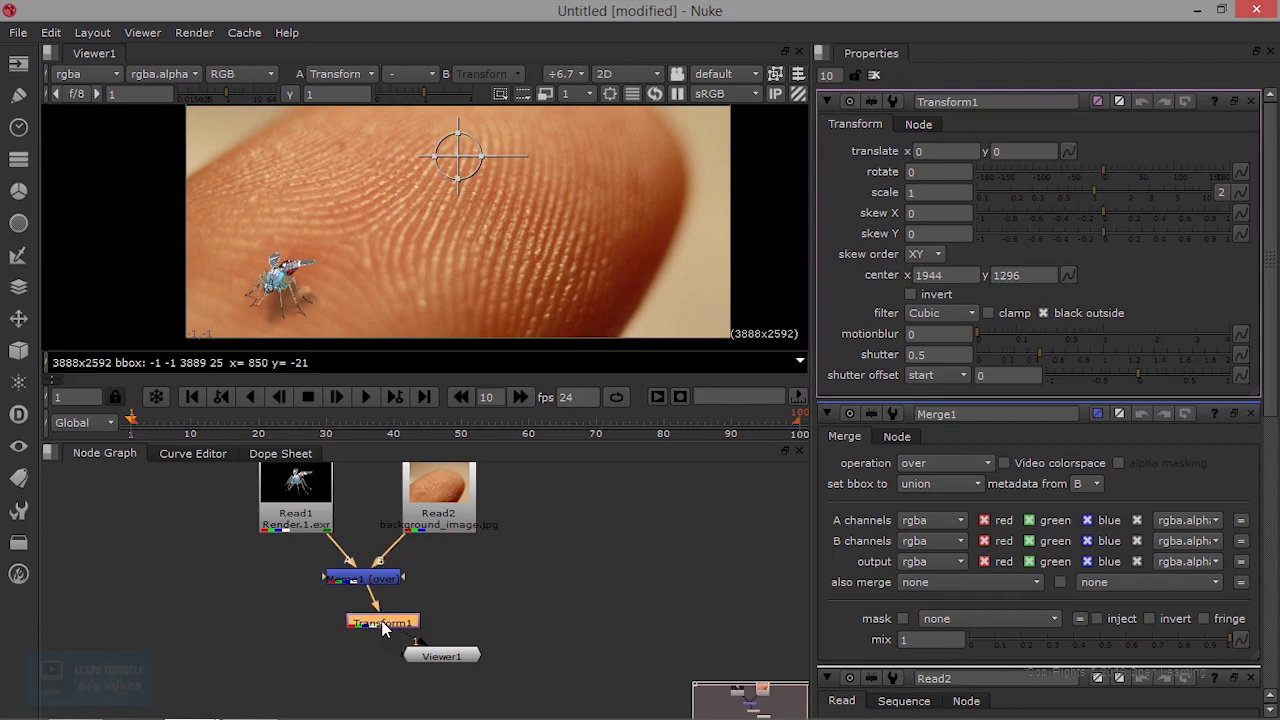
left_click_drag(382, 626, 360, 631)
middle_click_drag(360, 631, 380, 654)
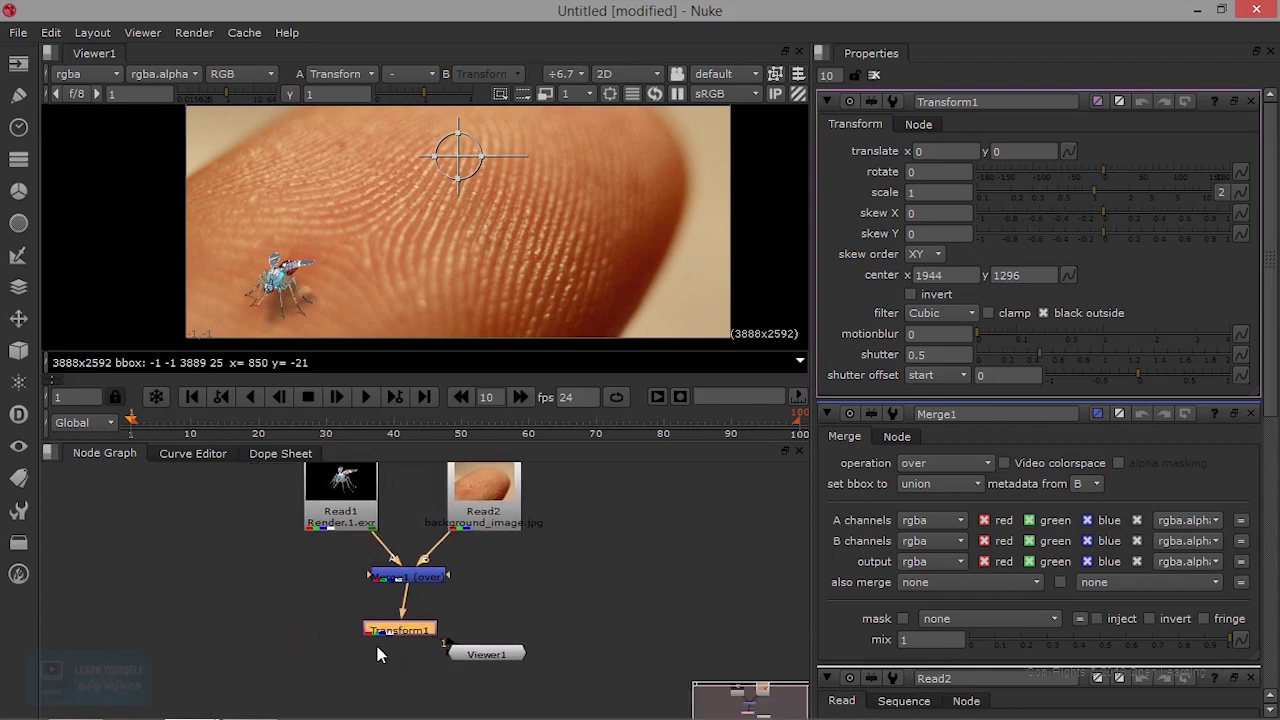
left_click_drag(414, 632, 355, 608)
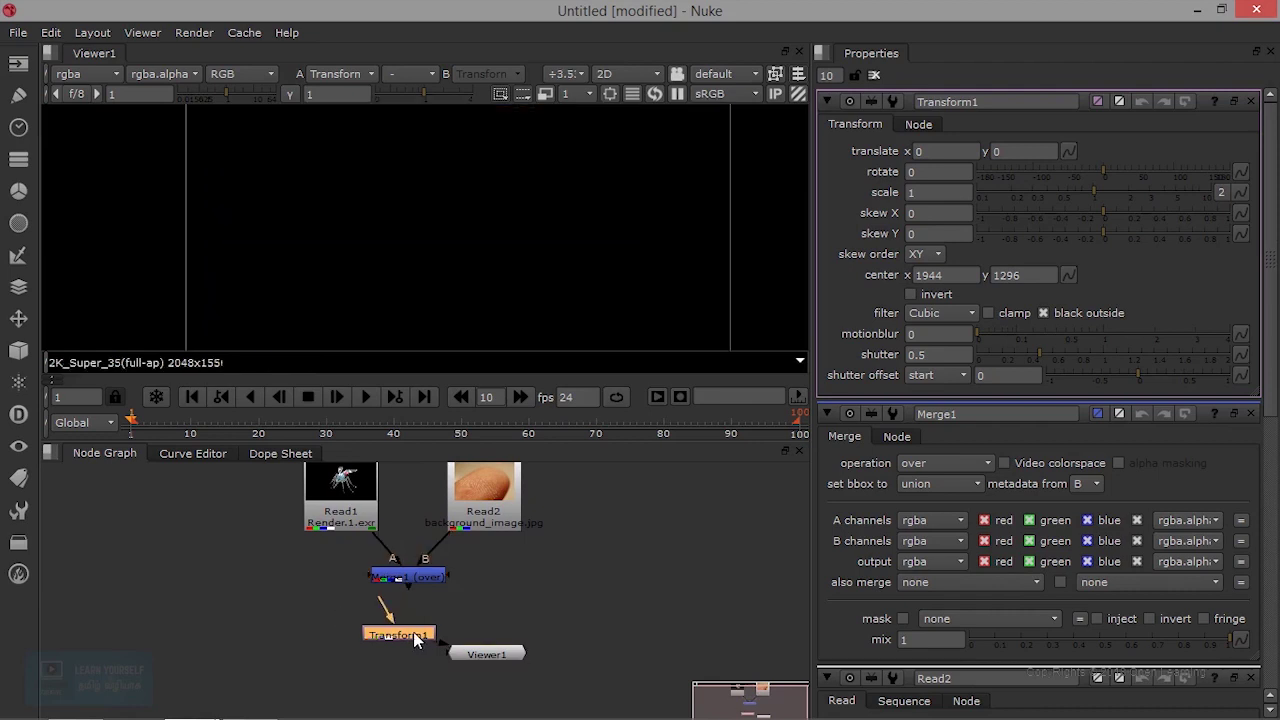
left_click_drag(462, 655, 433, 585)
left_click_drag(390, 641, 272, 577)
left_click_drag(352, 522, 277, 490)
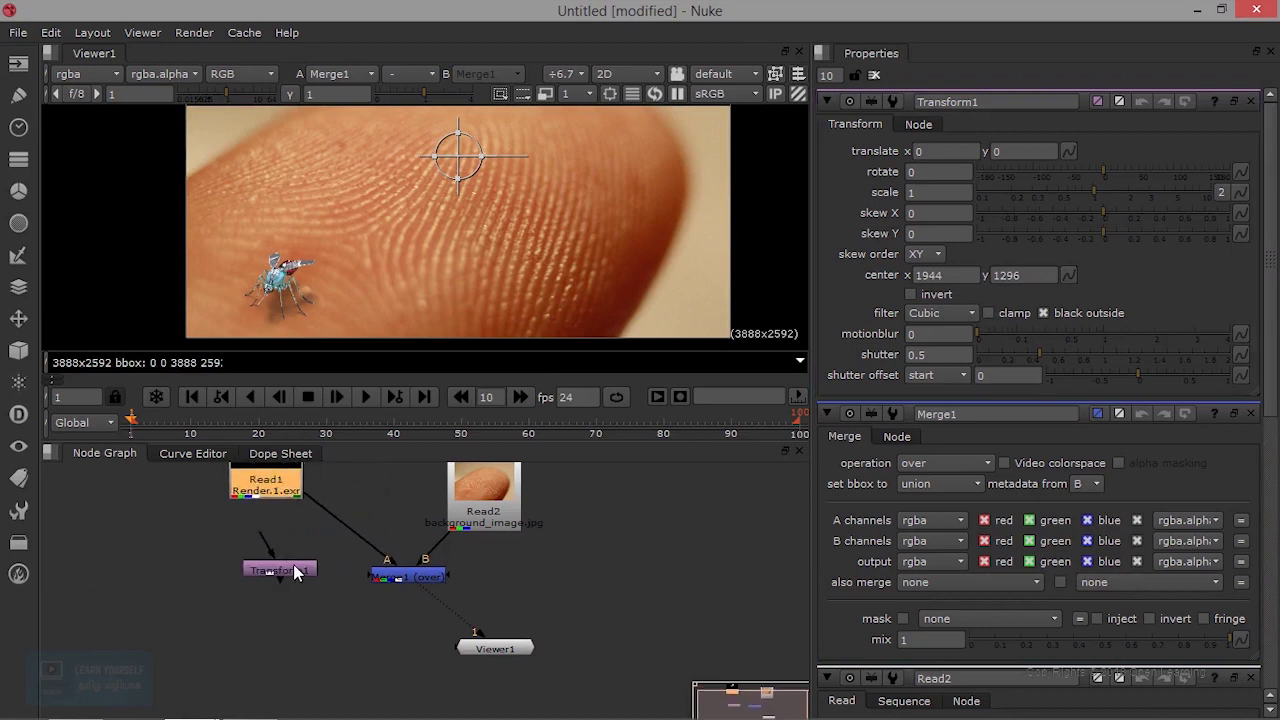
left_click_drag(295, 574, 315, 548)
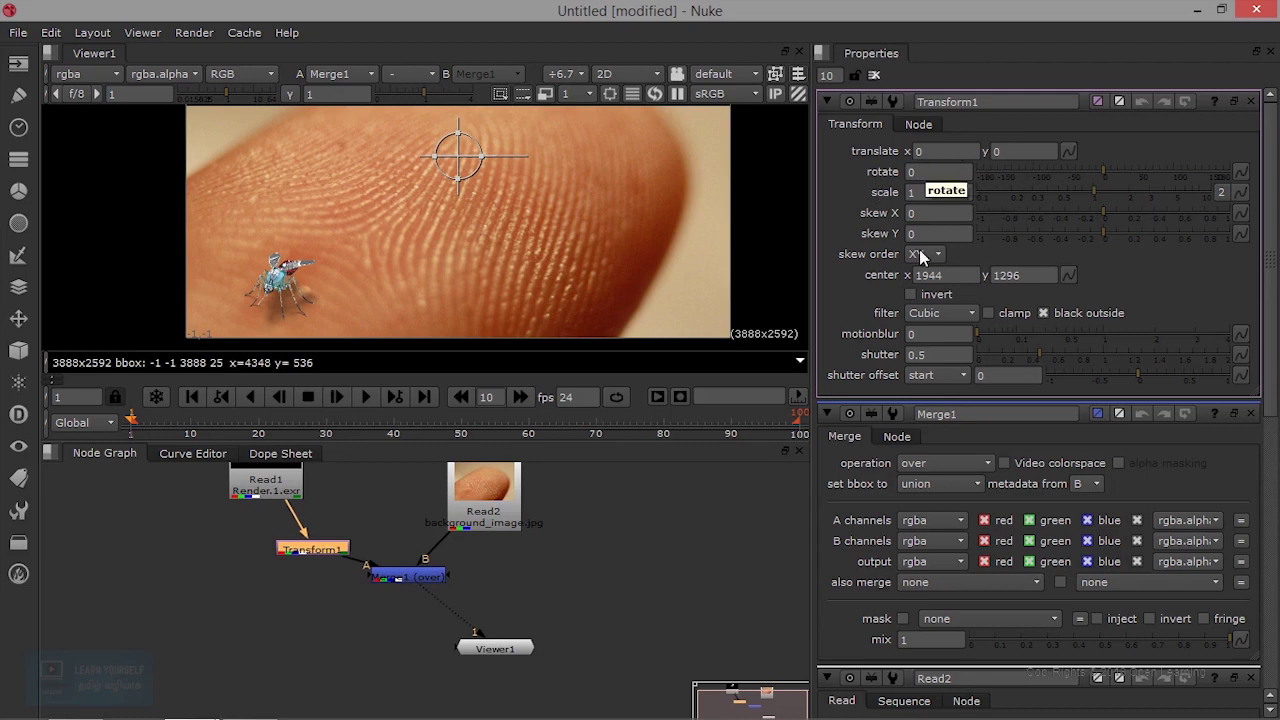
left_click_drag(1104, 176, 1070, 183)
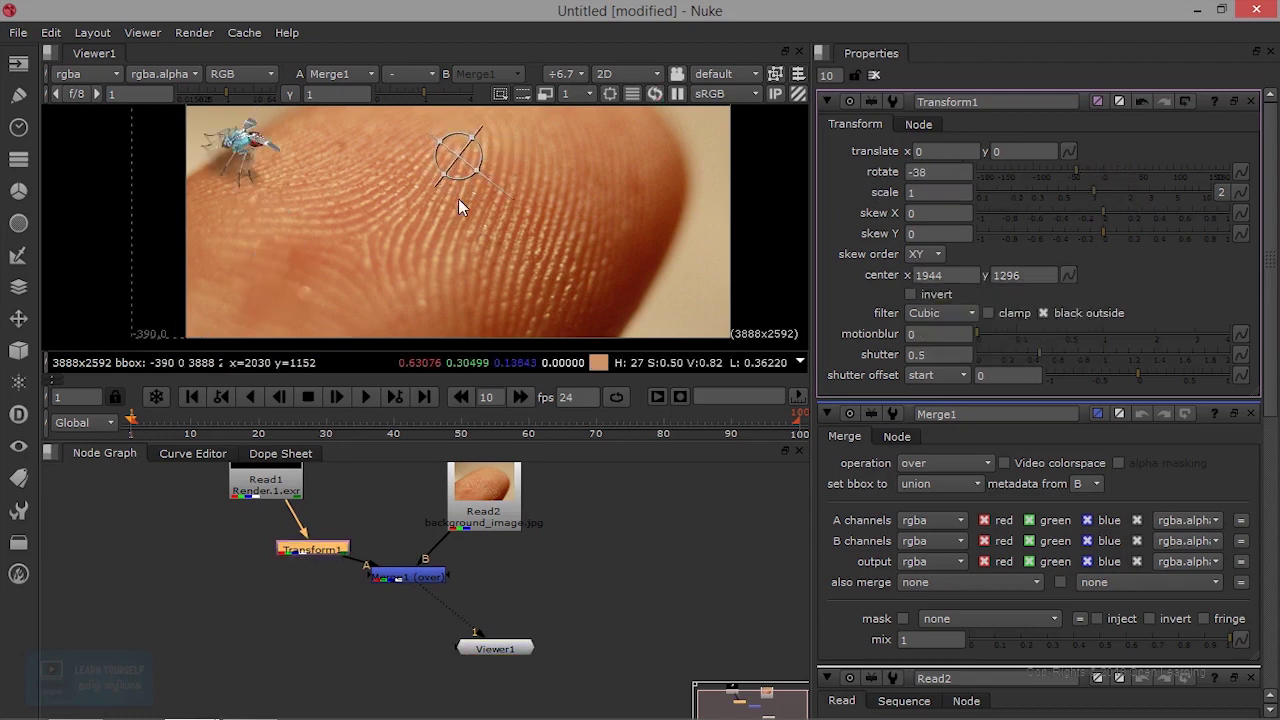
key("ctrl+z")
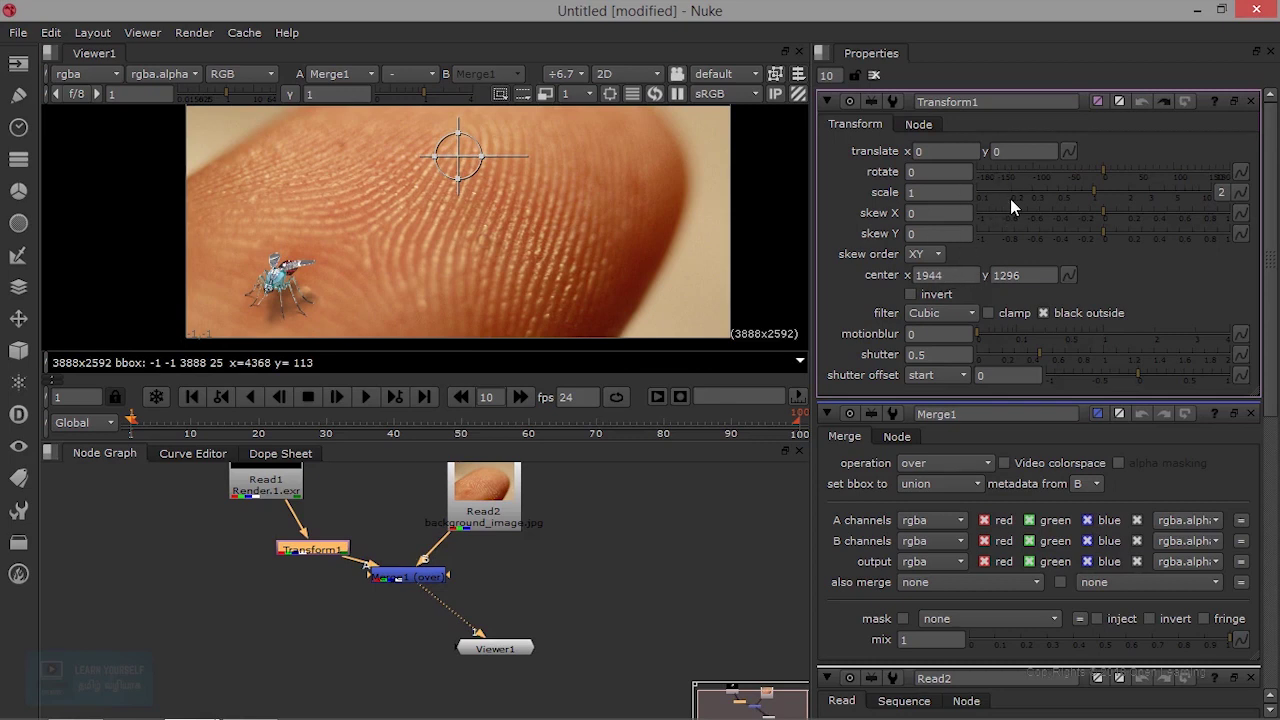
left_click_drag(1093, 199, 1083, 240)
left_click_drag(1097, 198, 1135, 192)
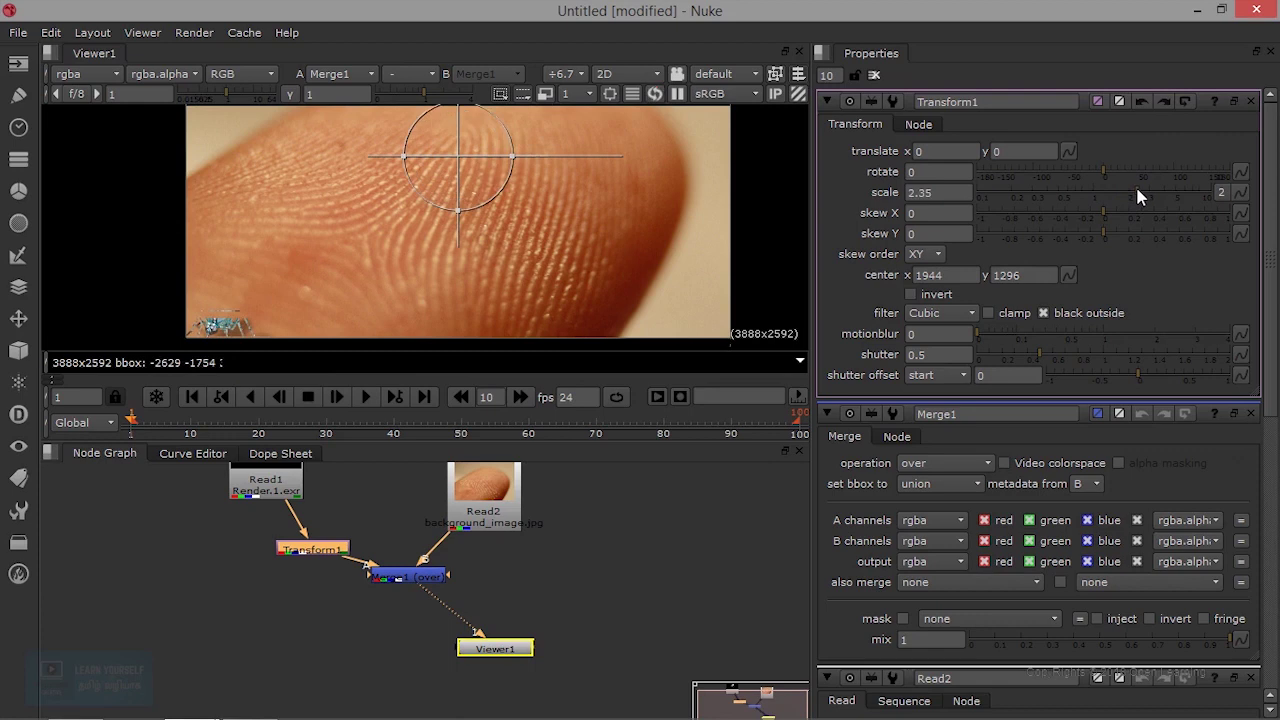
left_click(1143, 101)
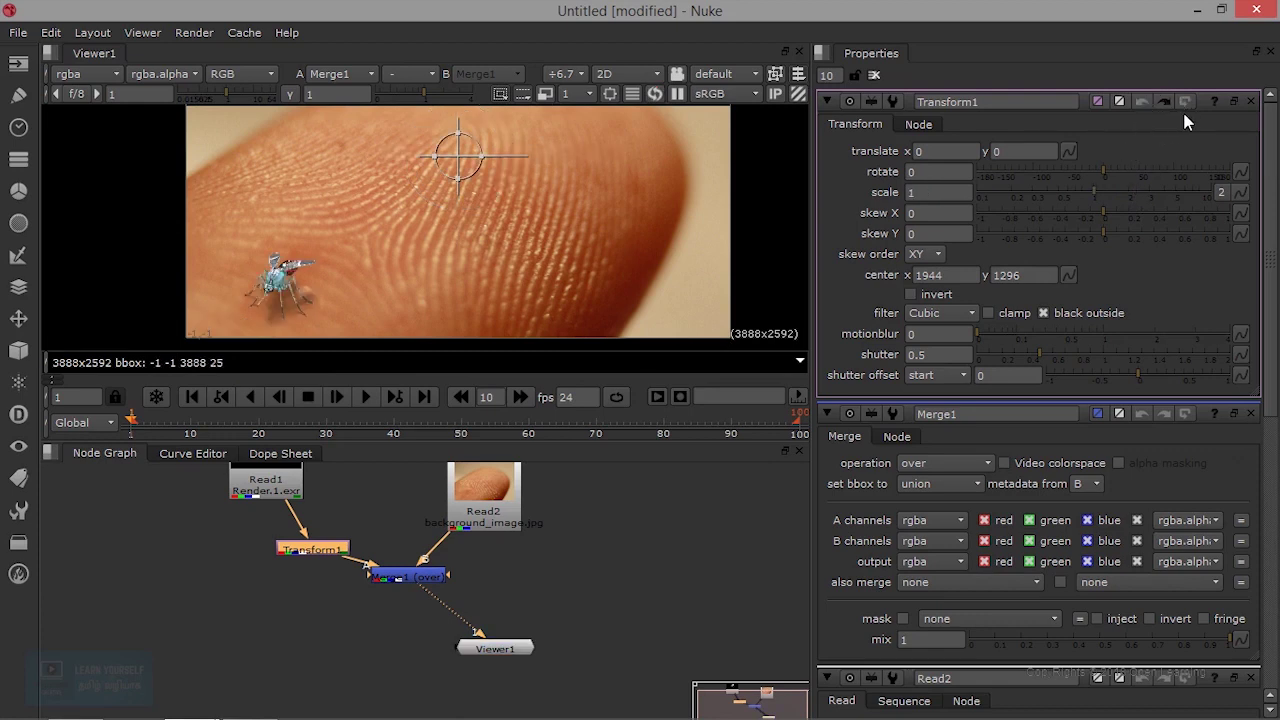
mouse_move(1107, 178)
left_mouse_down()
mouse_move(1061, 181)
mouse_move(1121, 196)
left_mouse_up()
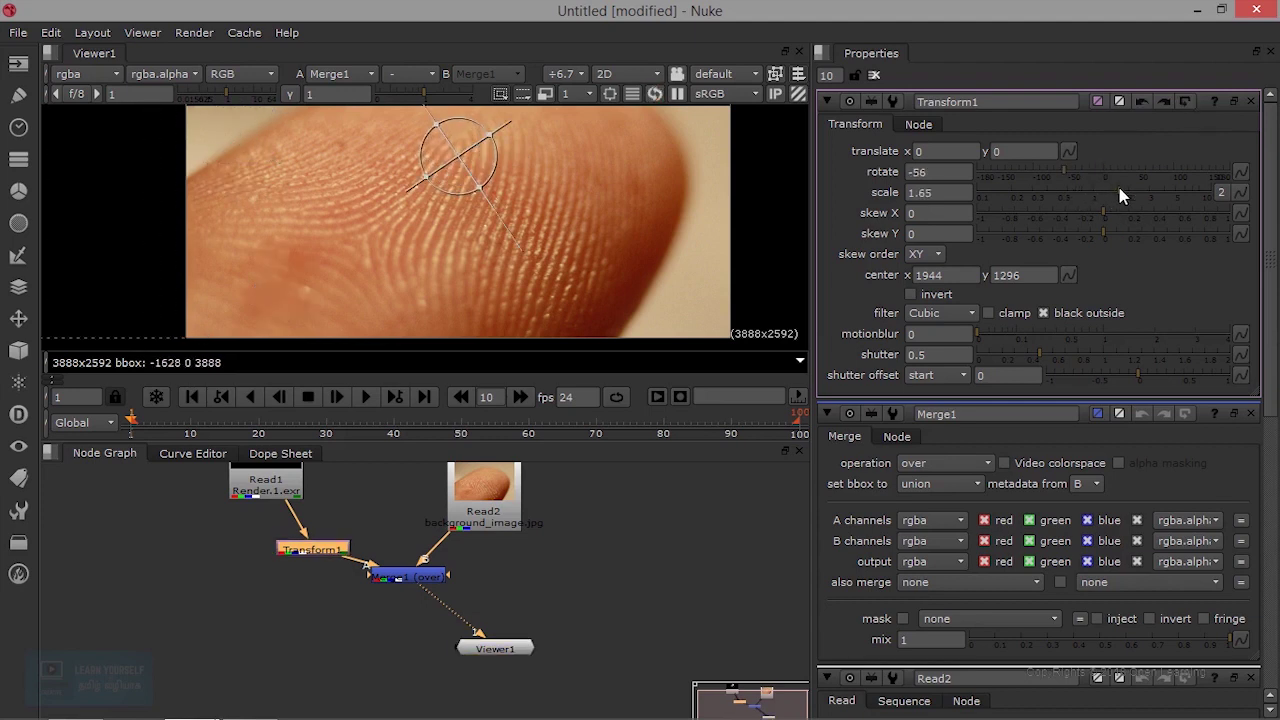
left_click(1185, 102)
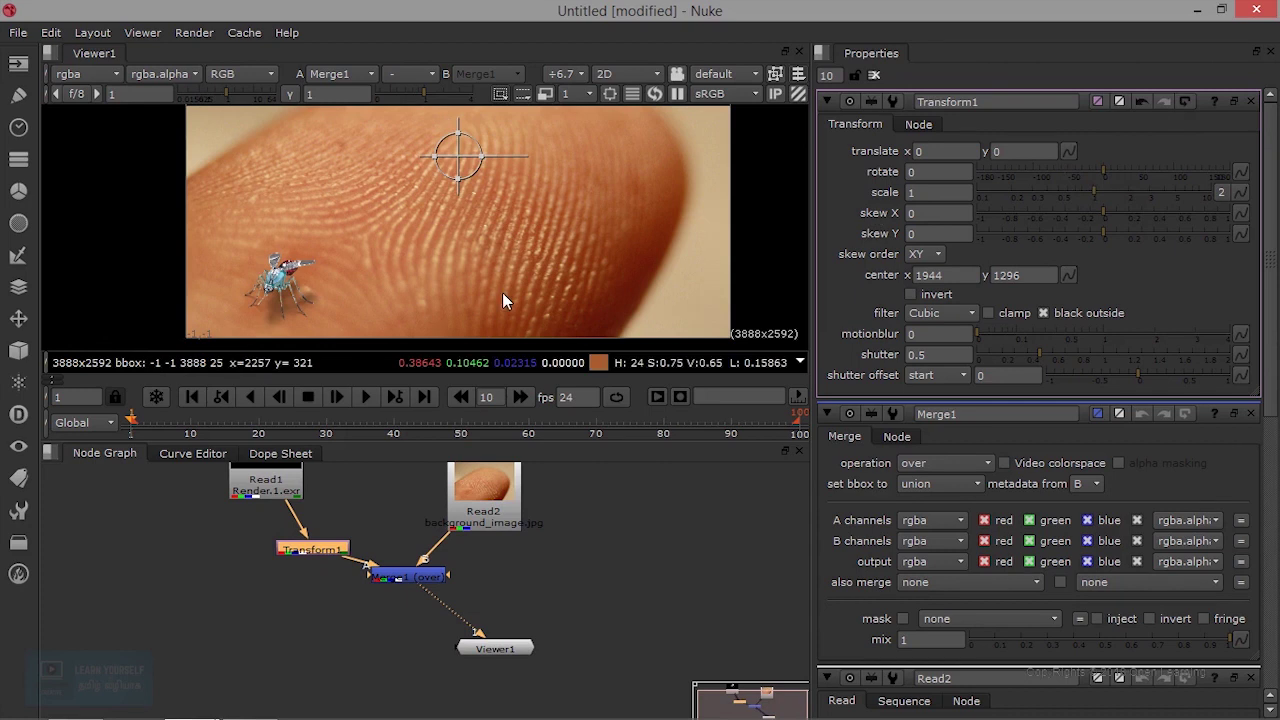
scroll(502, 292, "down", 2)
scroll(503, 292, "down", 7)
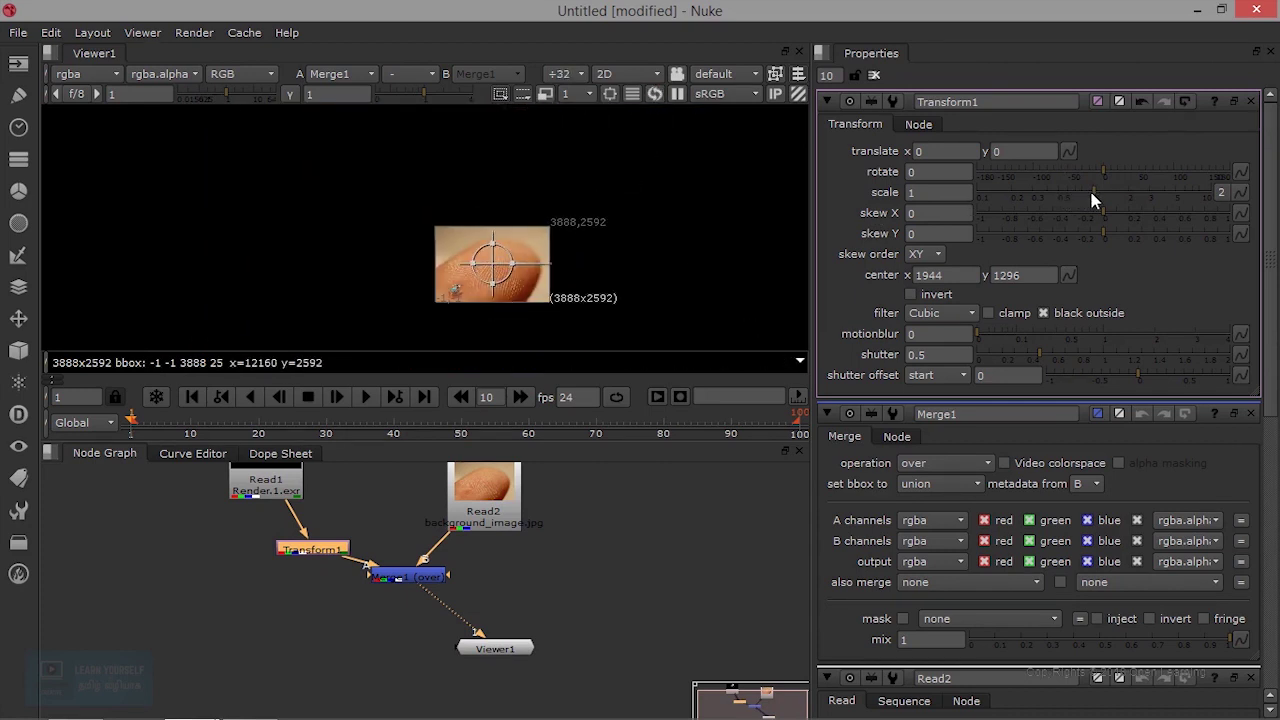
Scale the mosquito to 2.9 and move it onto the fingertip at 3530, 2630.
left_click_drag(1094, 190, 1145, 190)
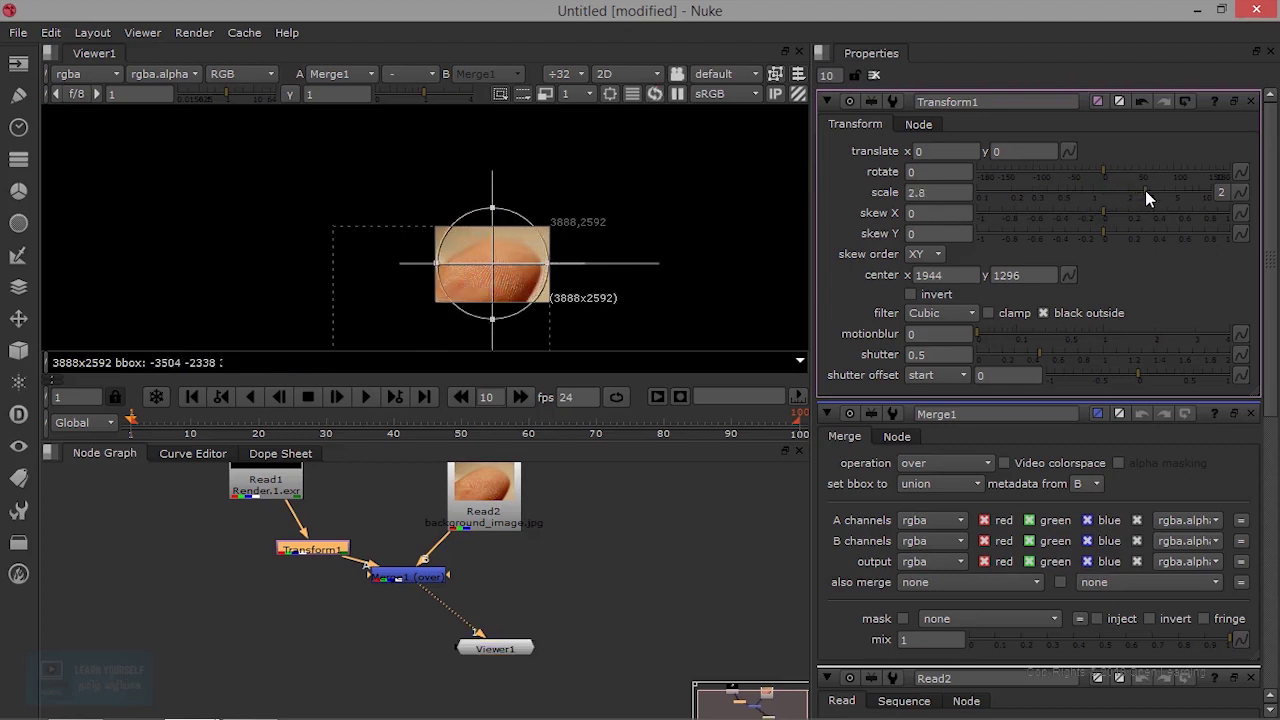
left_click_drag(494, 259, 602, 186)
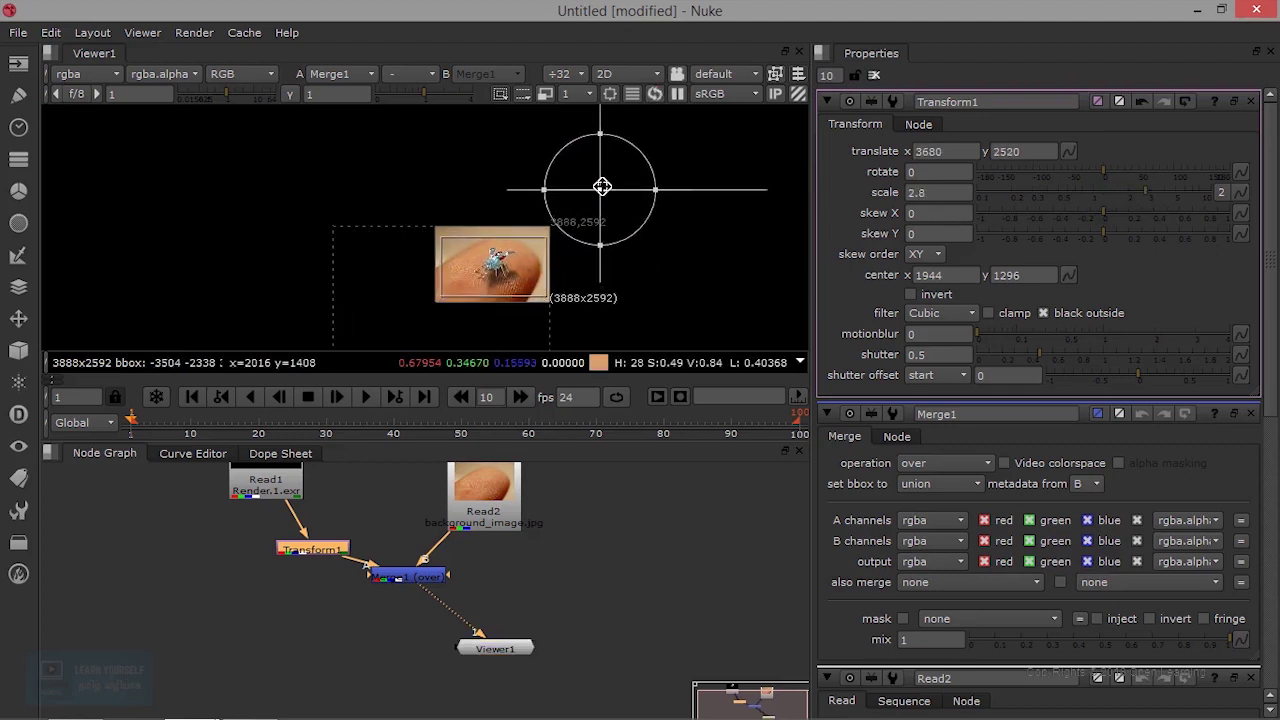
scroll(534, 268, "up", 5)
scroll(534, 268, "up", 2)
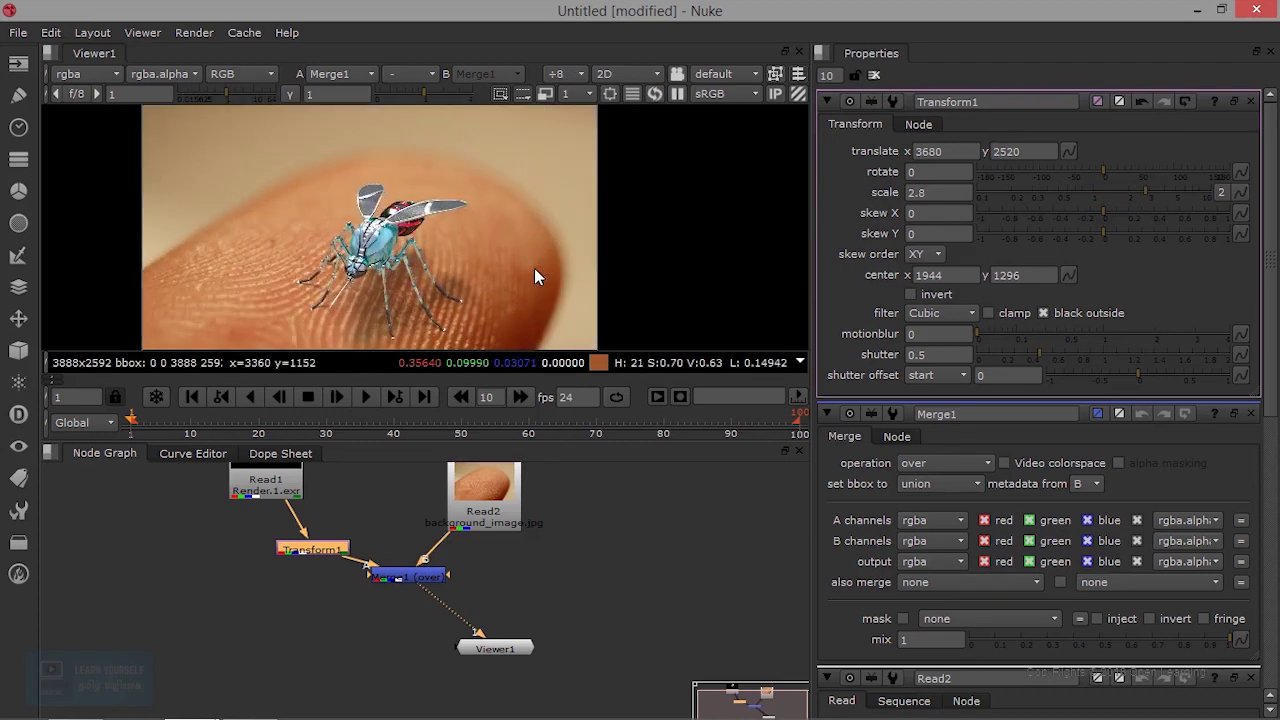
scroll(447, 281, "up", 1)
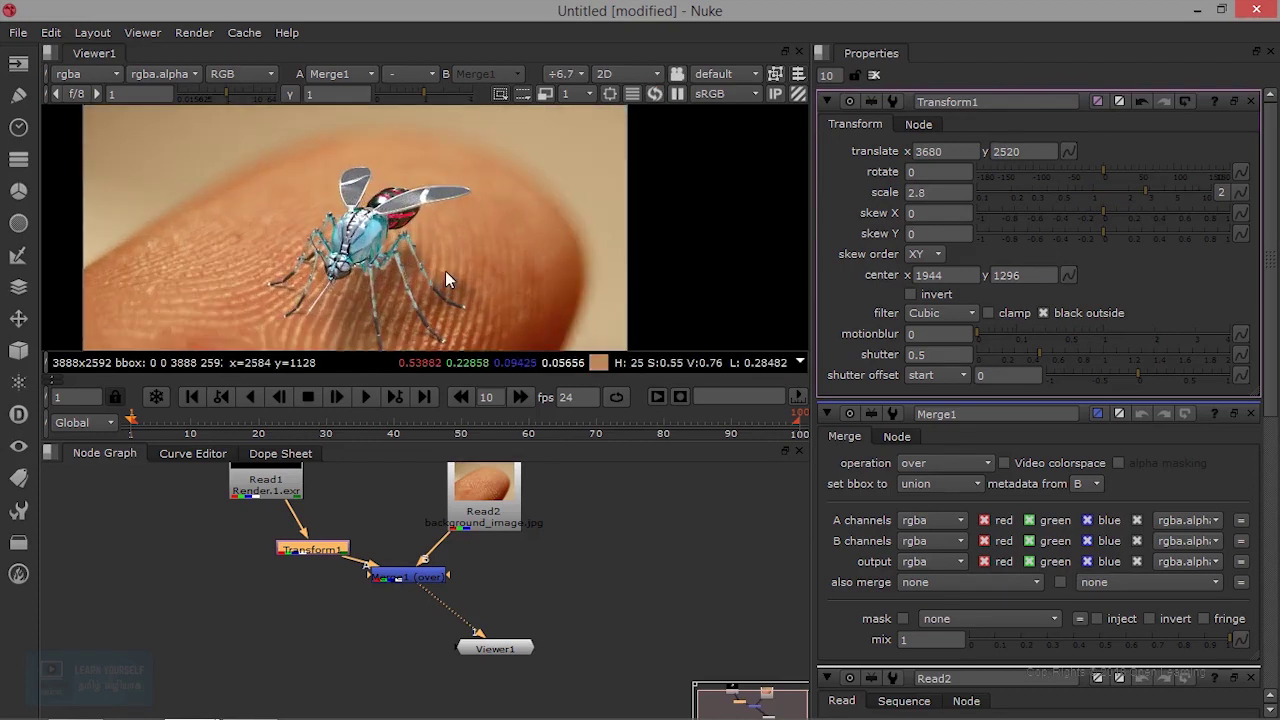
scroll(447, 281, "down", 2)
scroll(445, 280, "down", 3)
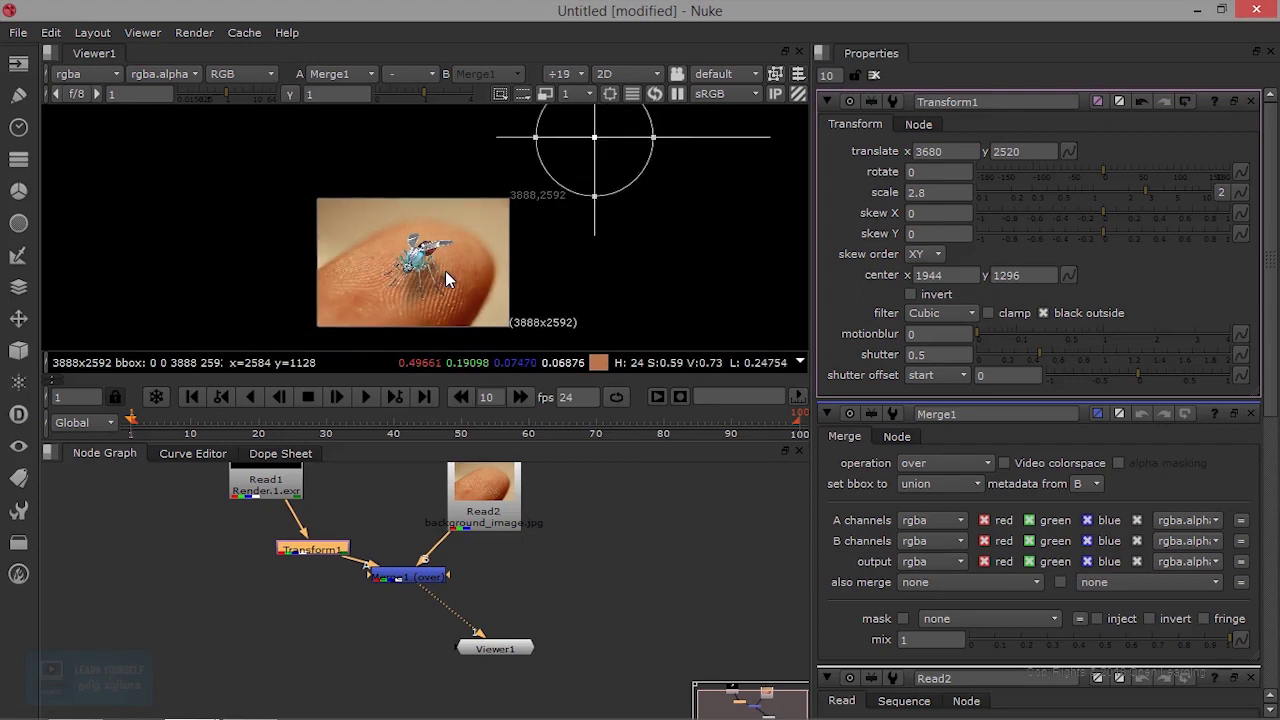
left_click_drag(587, 146, 580, 118)
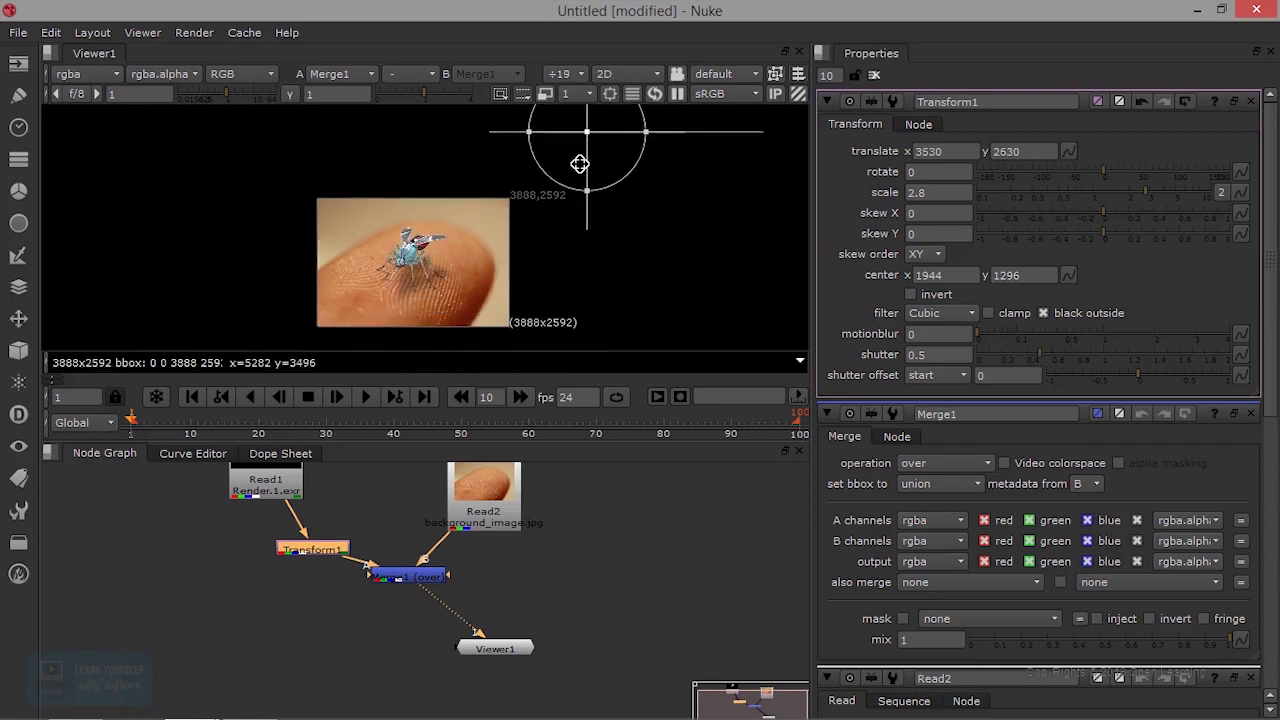
scroll(597, 222, "up", 2)
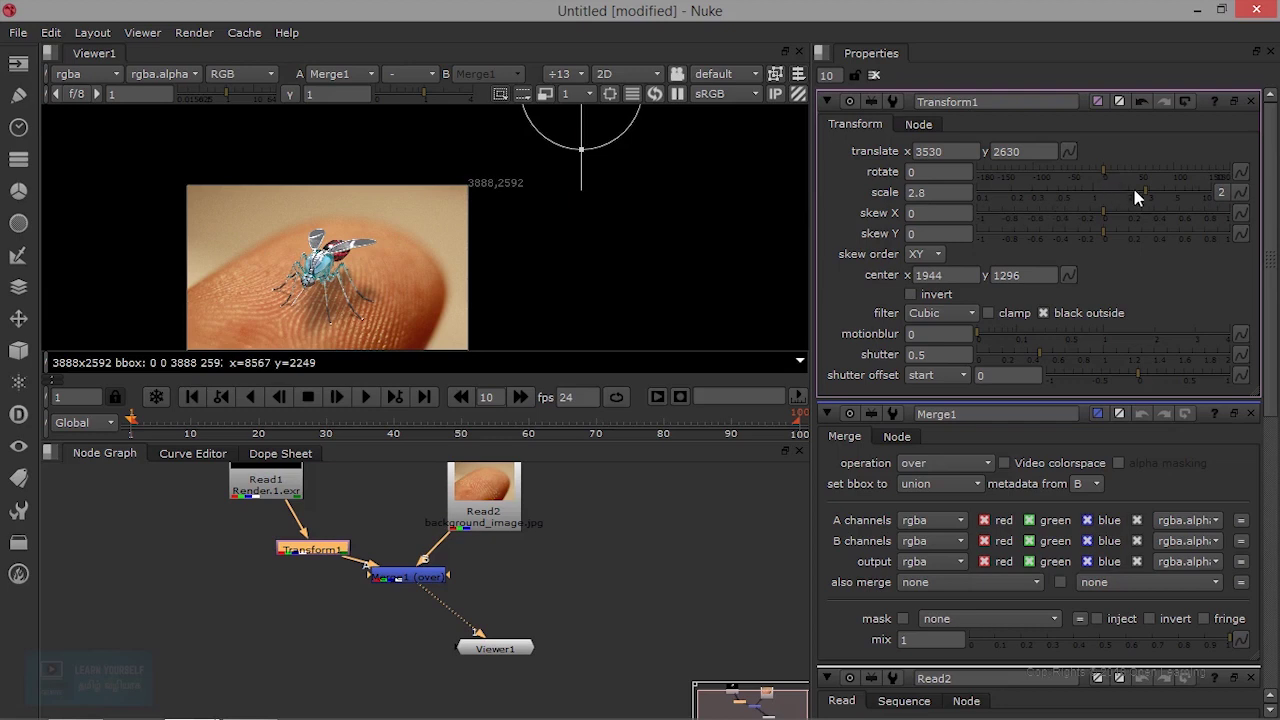
left_click_drag(1145, 189, 1147, 186)
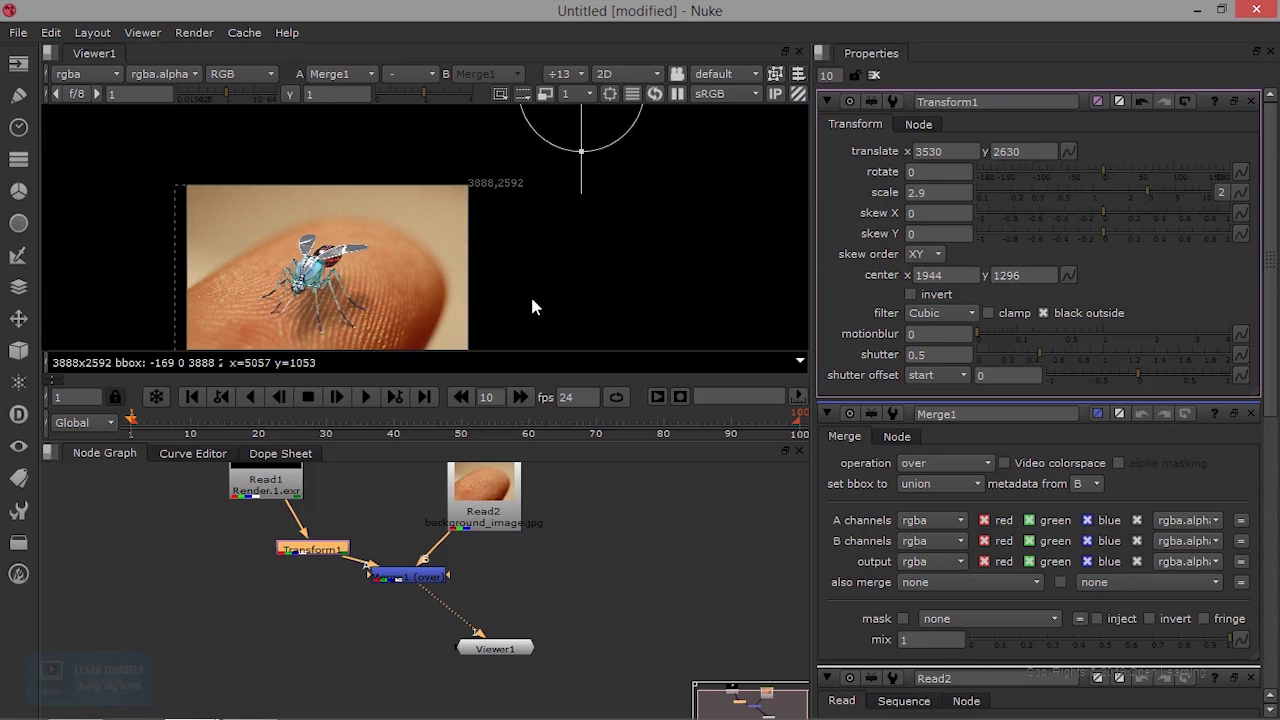
Enlarge the viewer pane and recentre the composite.
scroll(423, 290, "up", 2)
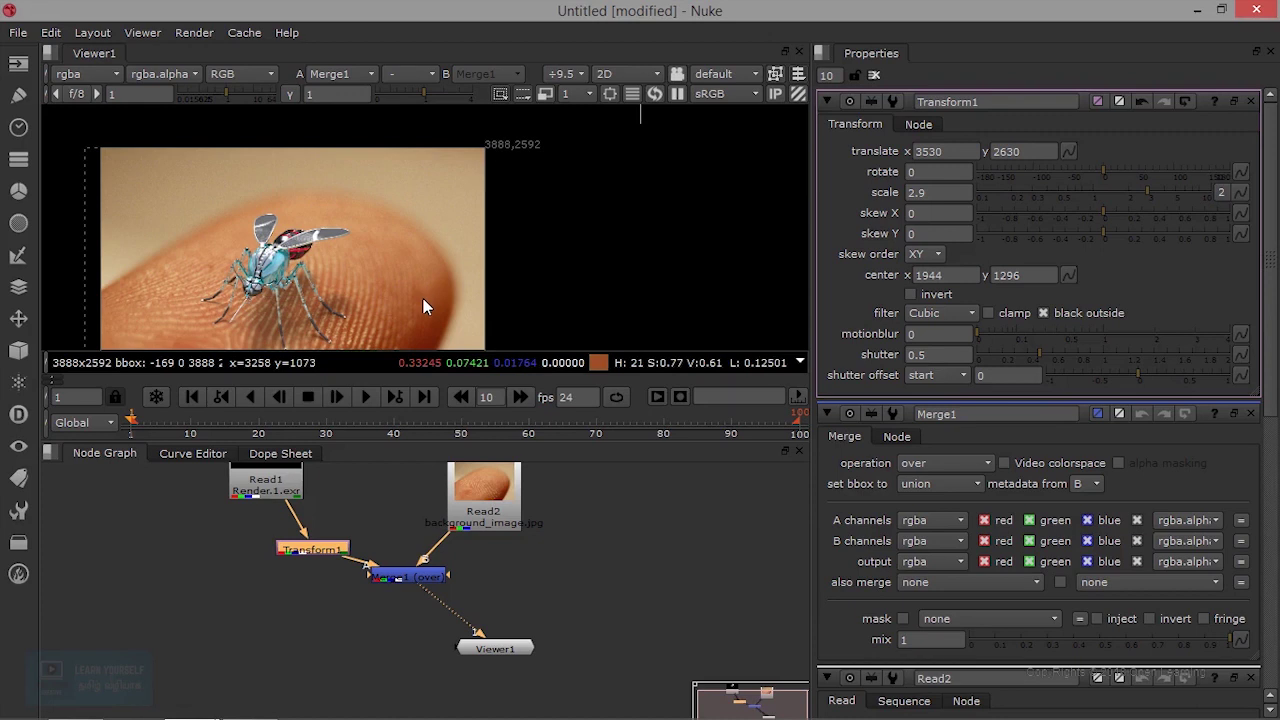
middle_click_drag(423, 298, 566, 245)
scroll(562, 262, "up", 2)
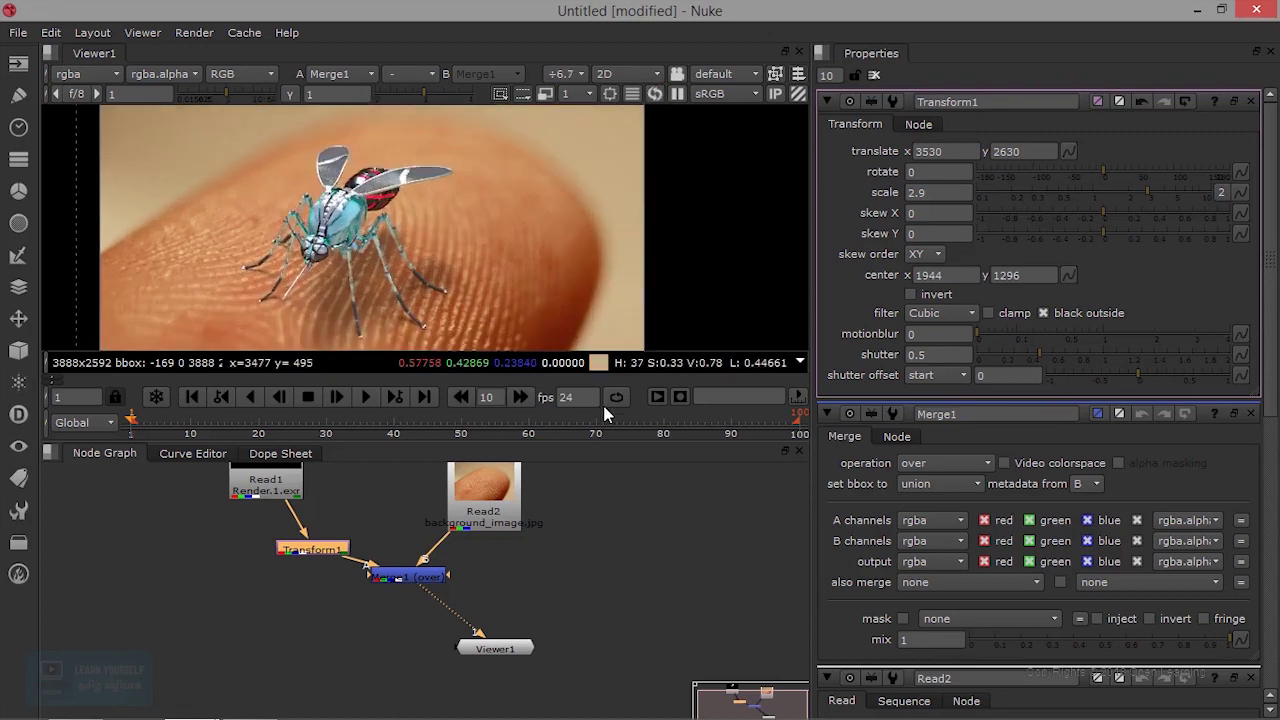
left_click_drag(598, 443, 597, 493)
middle_click_drag(454, 303, 518, 256)
scroll(519, 258, "up", 2)
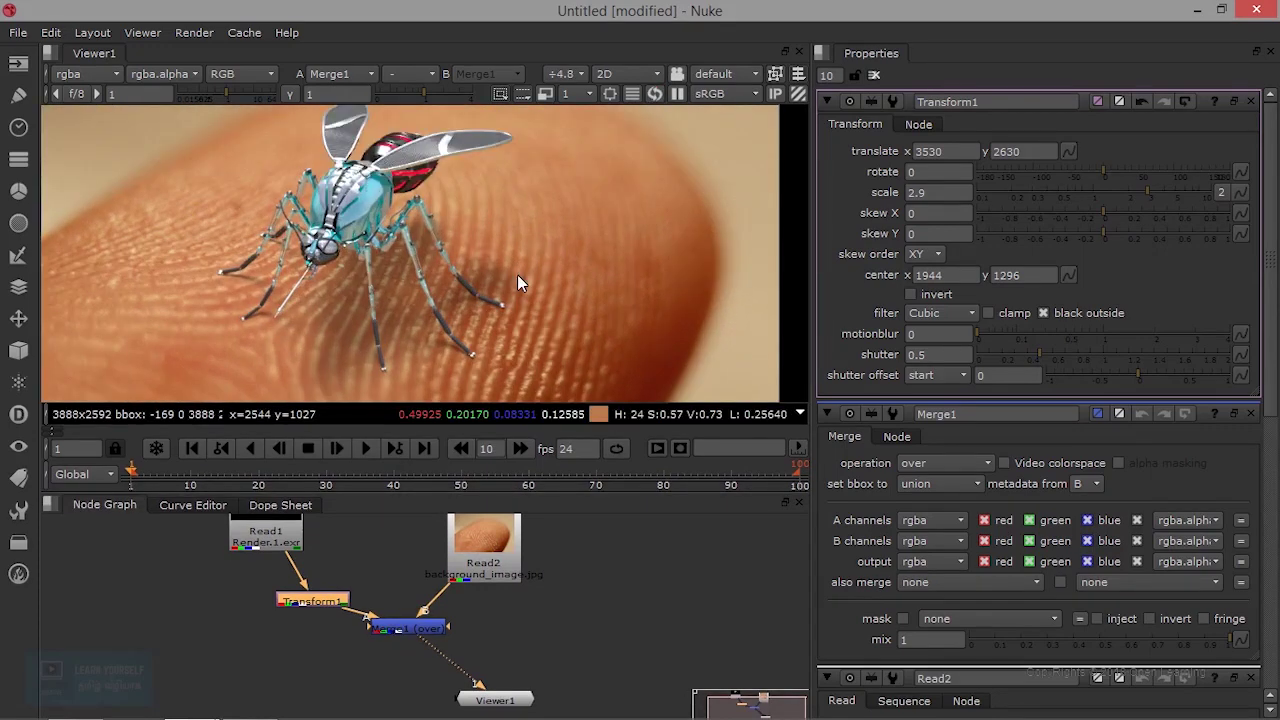
Shift Merge1, Read2 and Viewer1 left into a neater column layout.
scroll(498, 297, "down", 1)
left_click_drag(436, 622, 421, 651)
left_click_drag(489, 553, 480, 540)
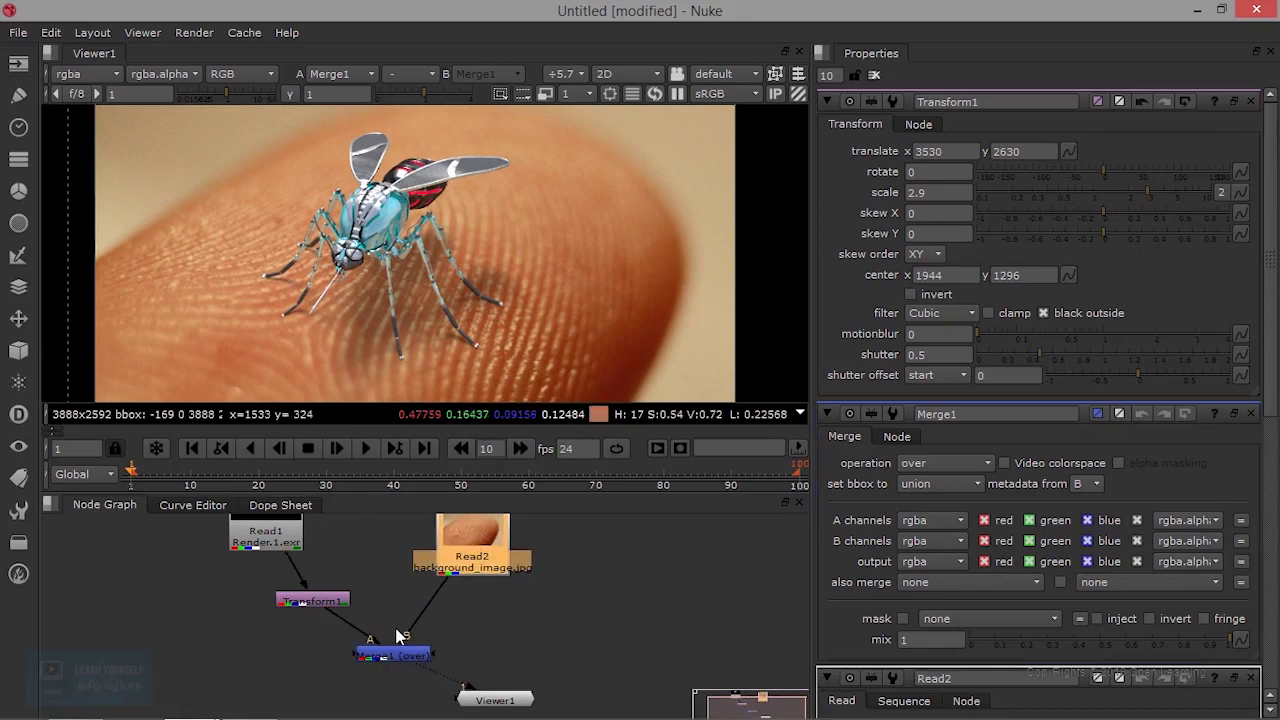
left_click_drag(381, 668, 356, 668)
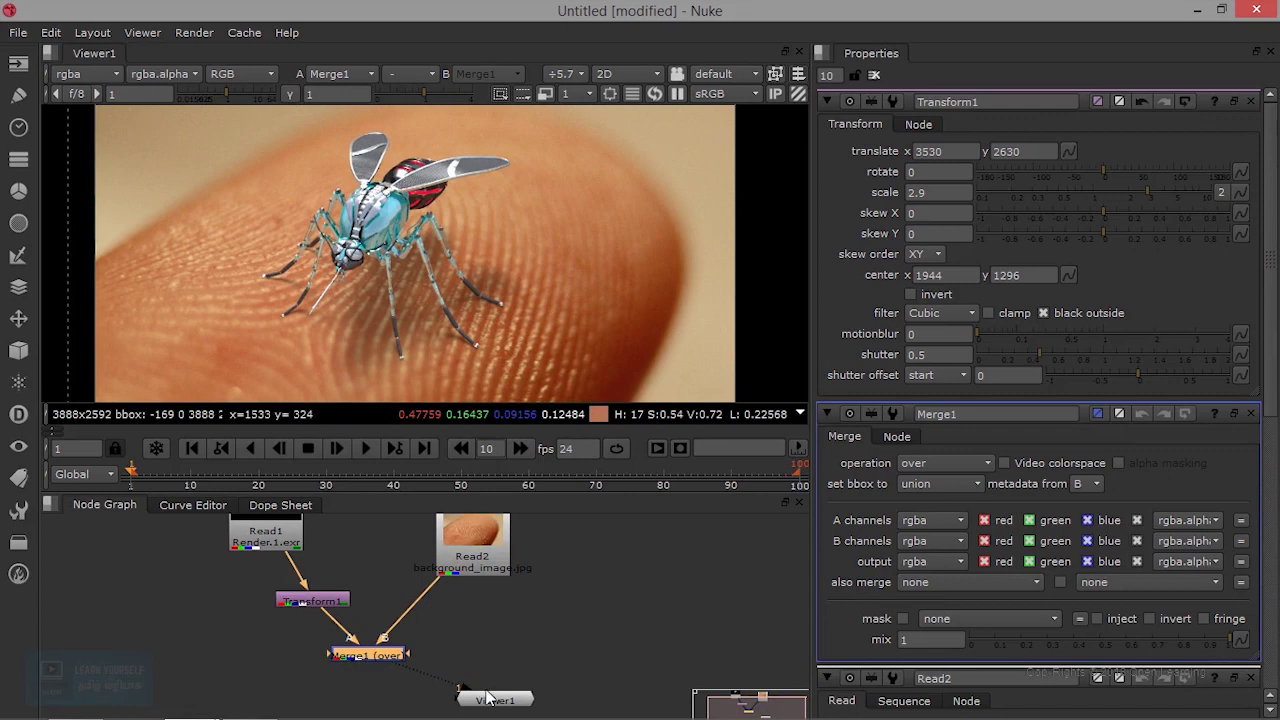
left_click_drag(492, 701, 425, 703)
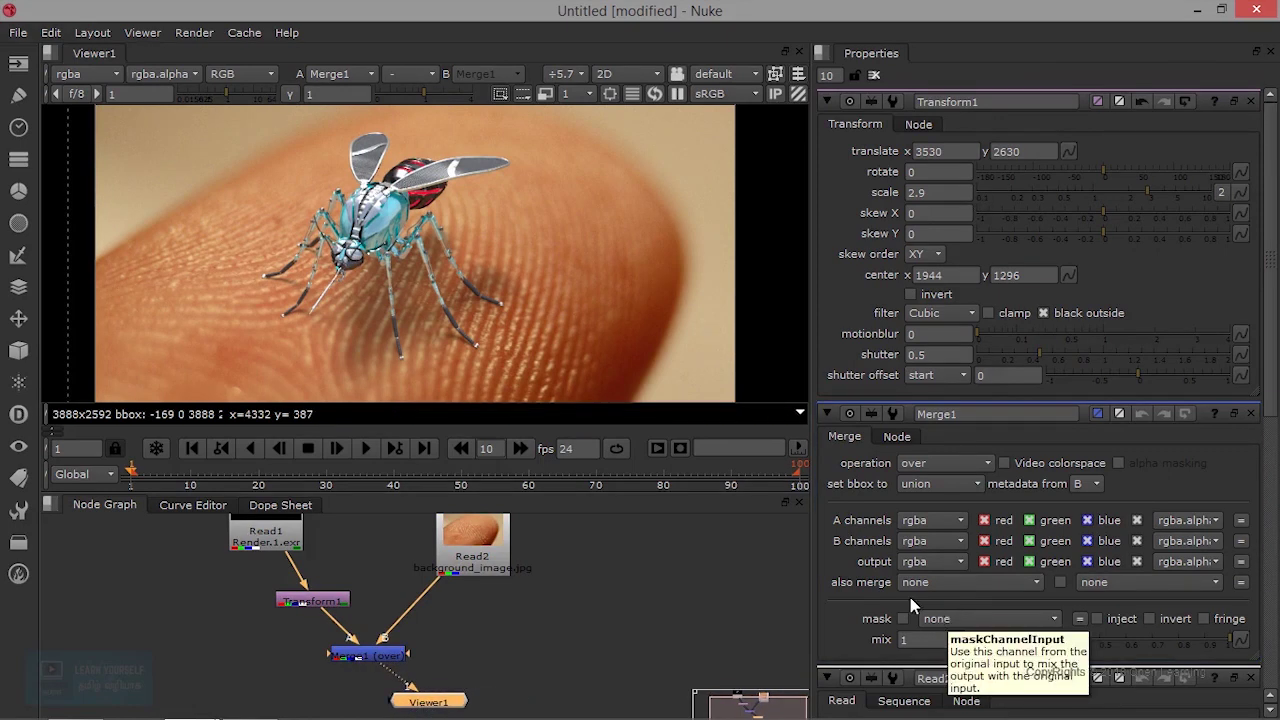
left_click_drag(457, 703, 478, 688)
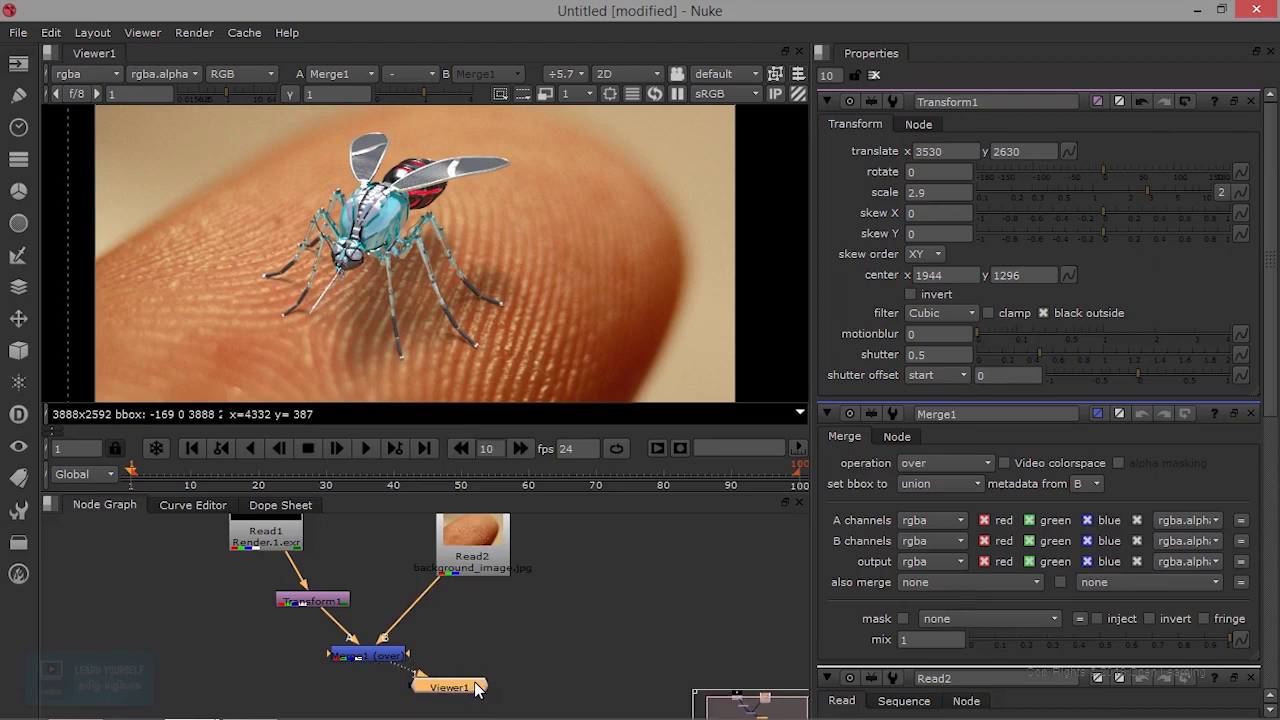
left_click_drag(457, 699, 456, 690)
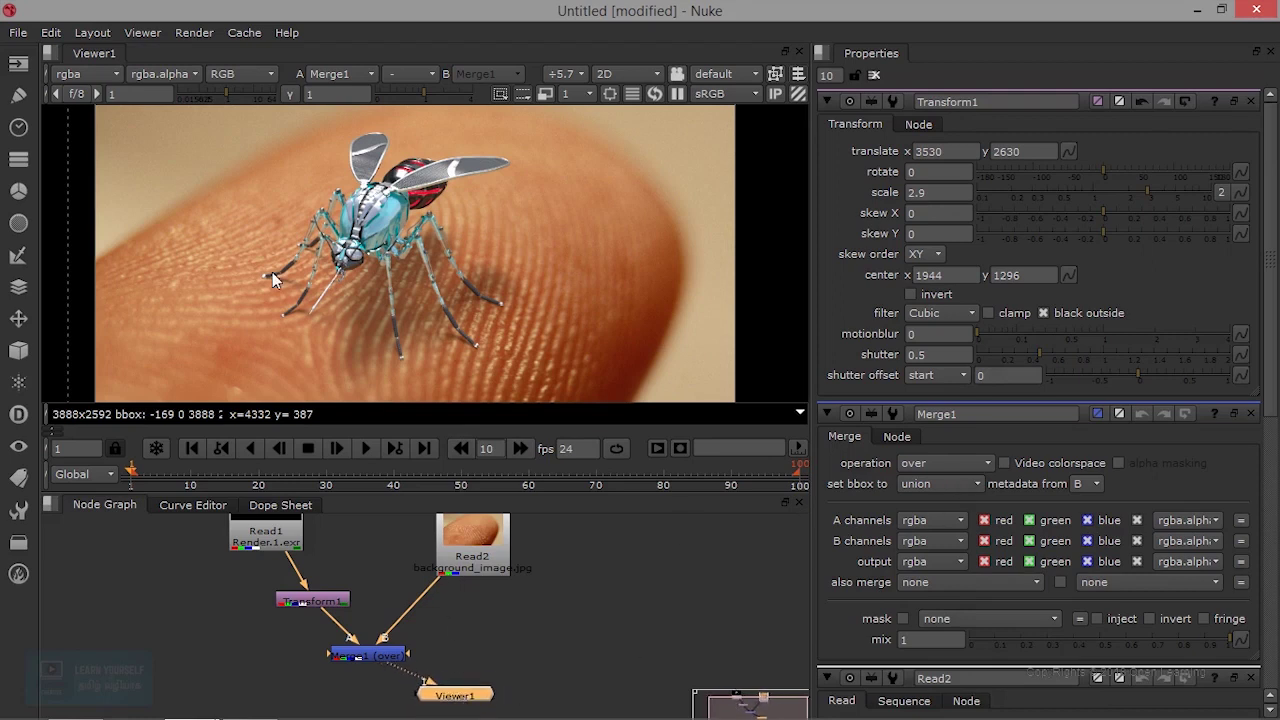
In Edit > Project Settings, switch the full size format to HD 1920x1080.
left_click(50, 32)
left_click(88, 502)
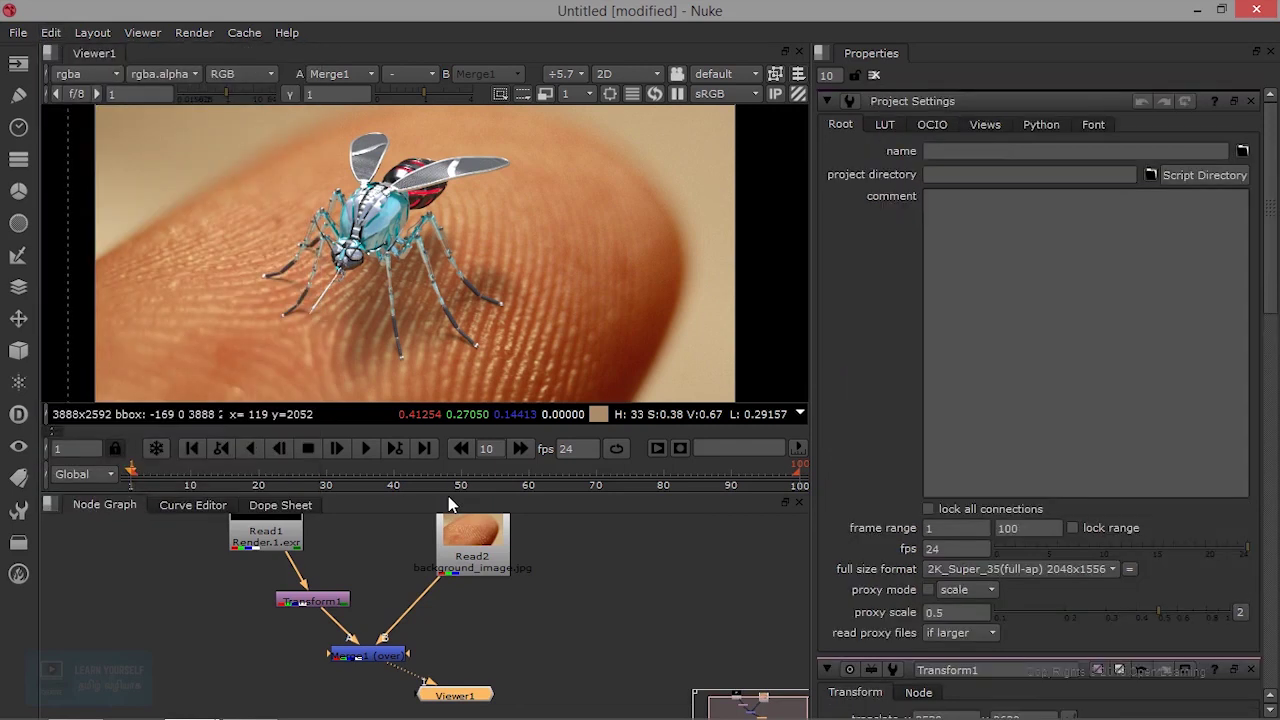
left_click_drag(470, 699, 468, 693)
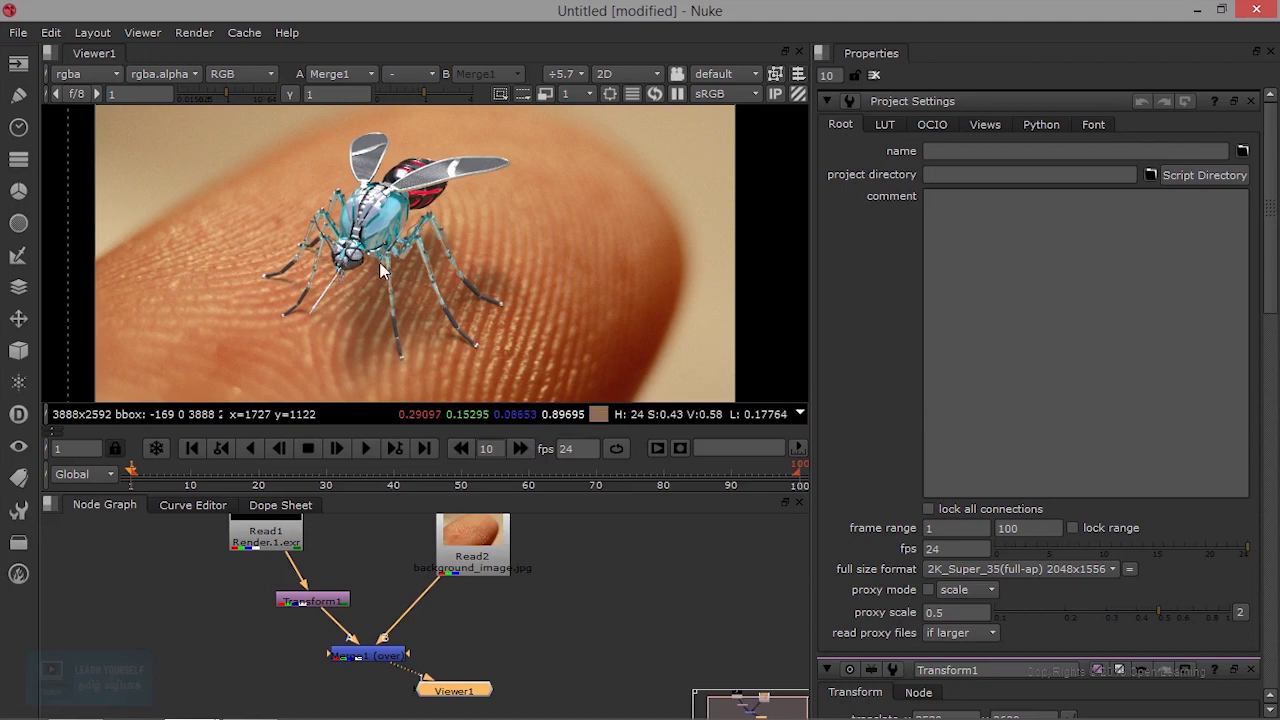
left_click(1014, 569)
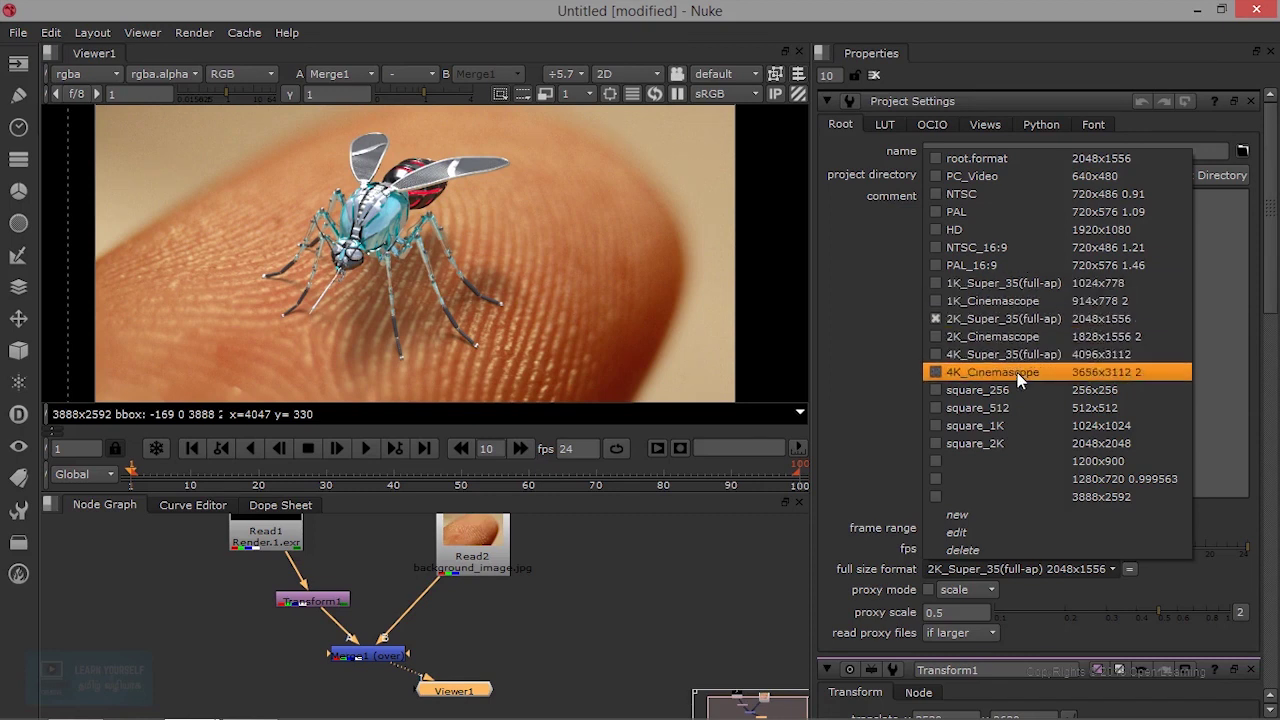
left_click(1007, 238)
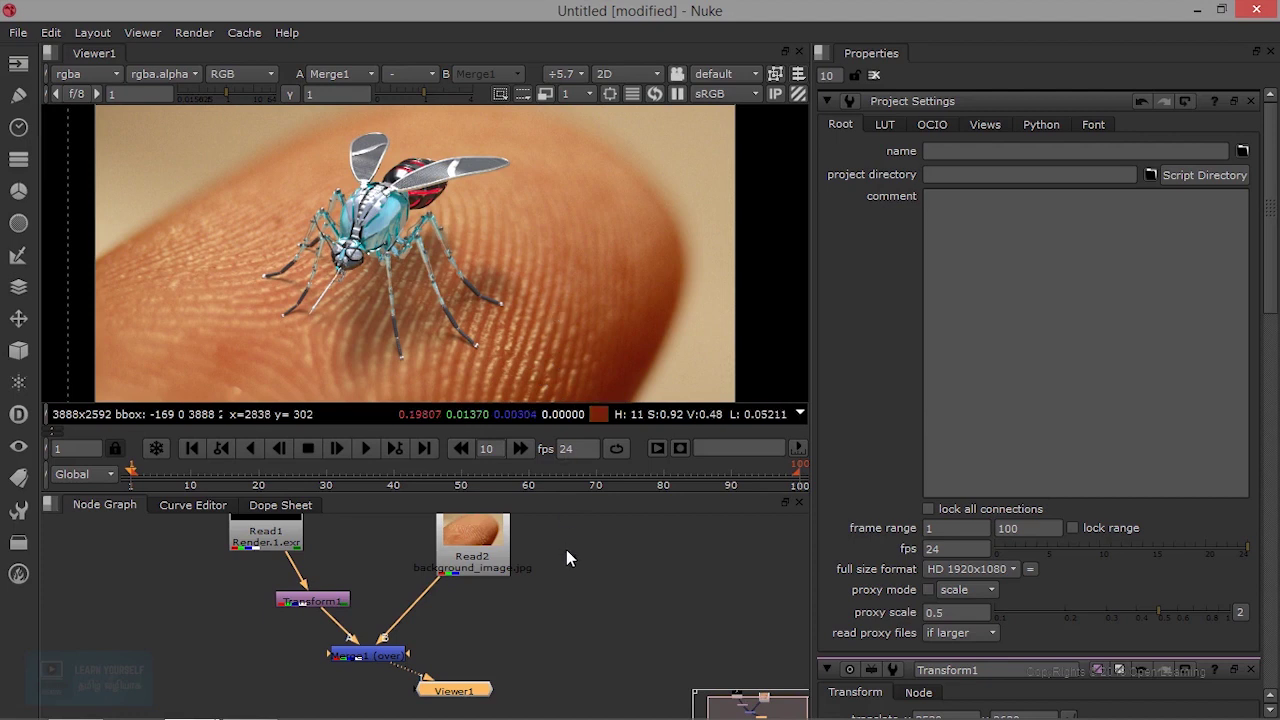
Place Viewer1 directly under Merge1 and shift Merge1 down slightly.
scroll(566, 553, "down", 2)
left_click_drag(483, 647, 431, 667)
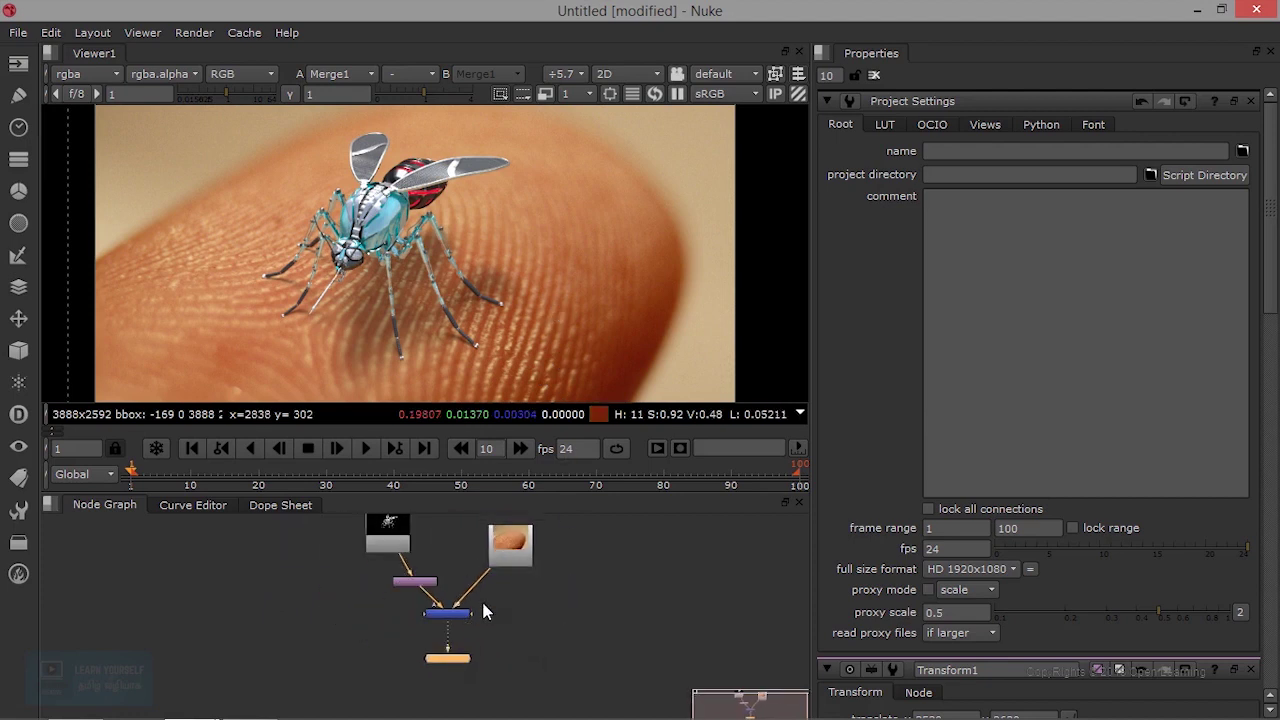
scroll(465, 641, "up", 3)
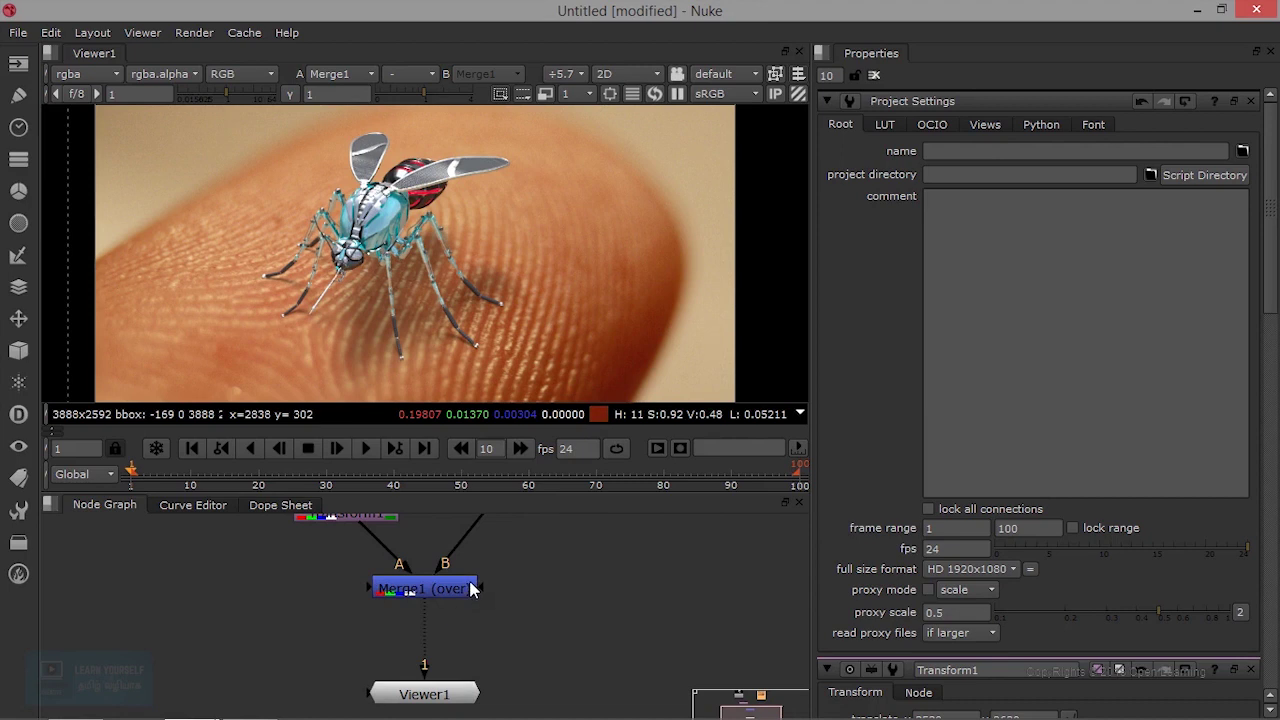
scroll(516, 572, "down", 1)
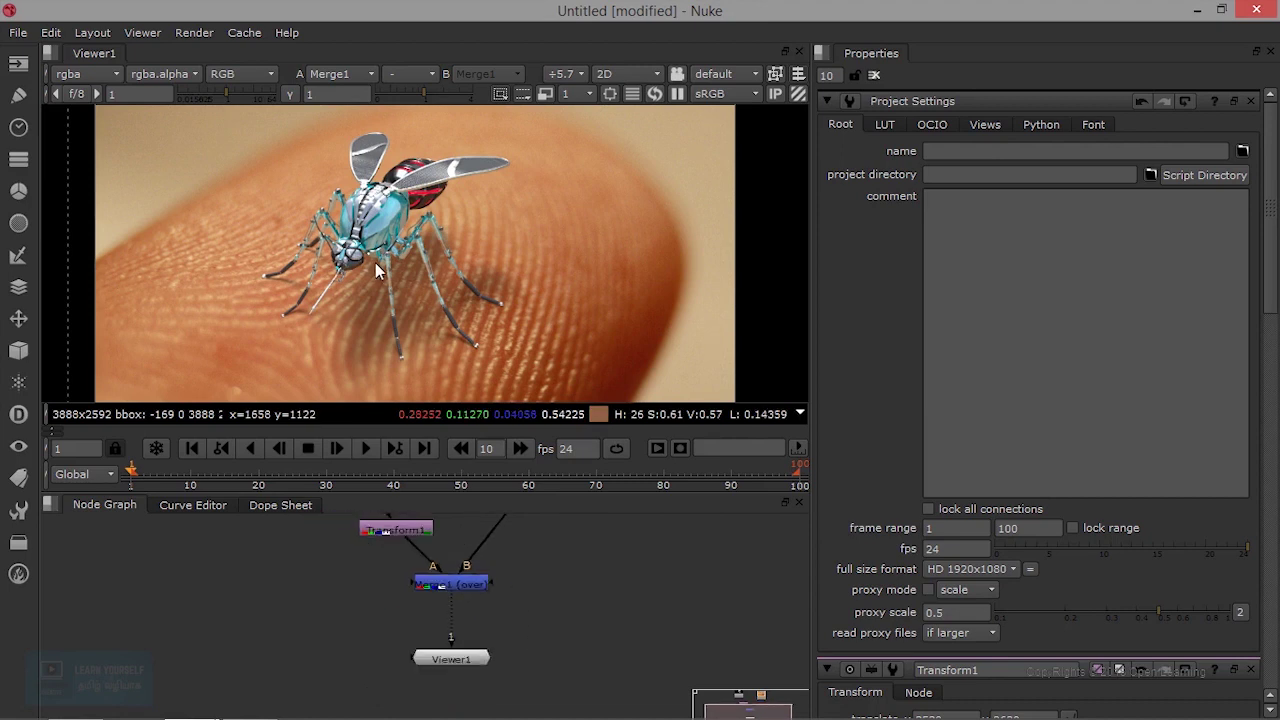
scroll(494, 290, "down", 2)
scroll(494, 290, "up", 3)
scroll(494, 290, "down", 1)
scroll(494, 290, "up", 2)
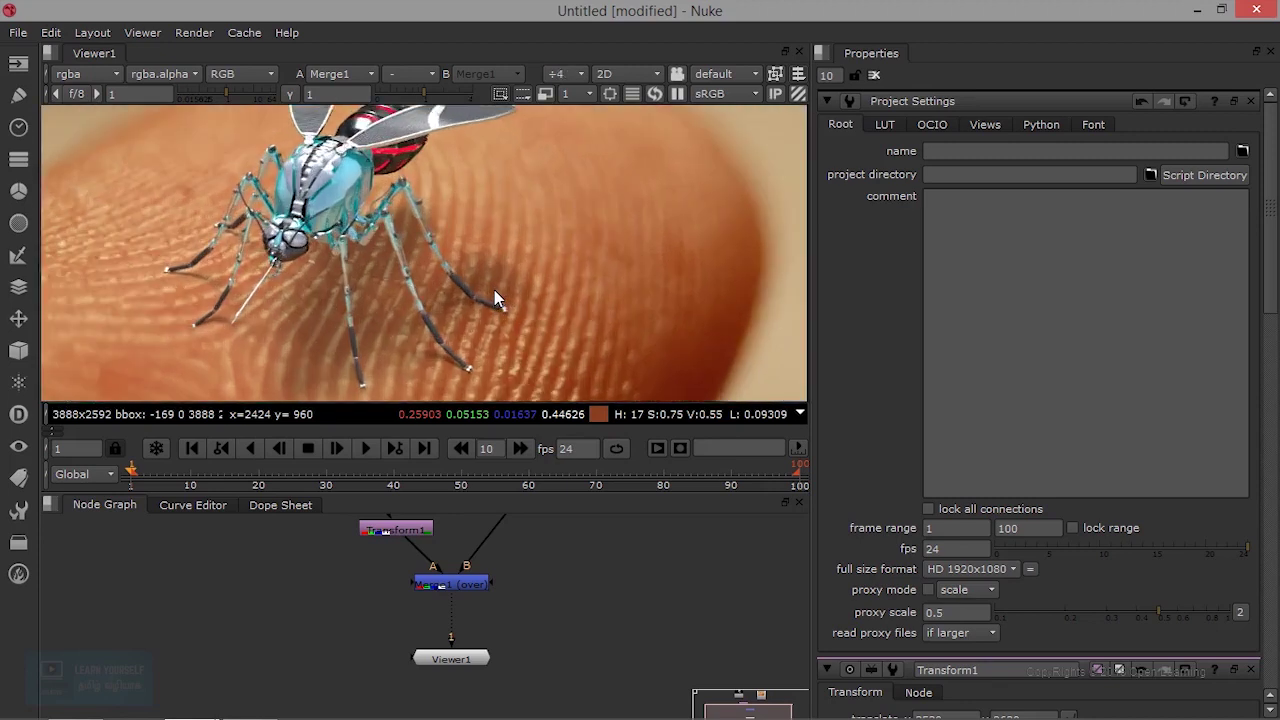
scroll(494, 290, "down", 1)
left_click_drag(451, 588, 451, 617)
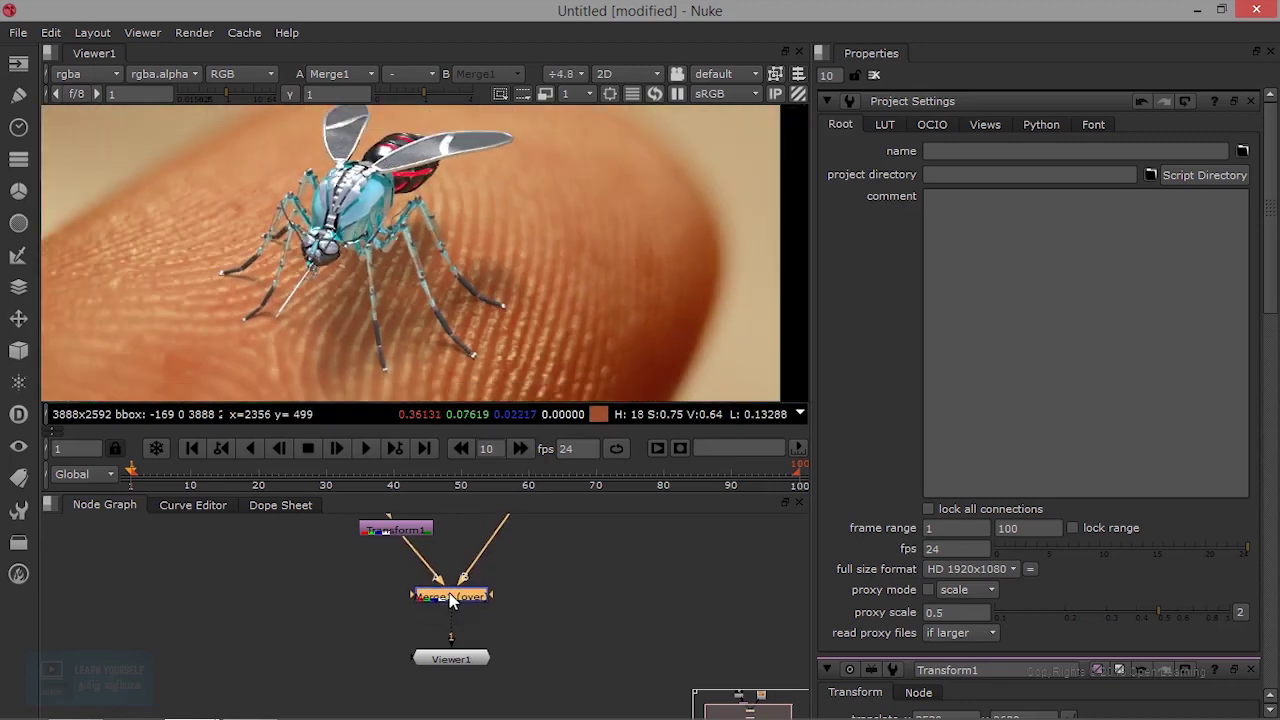